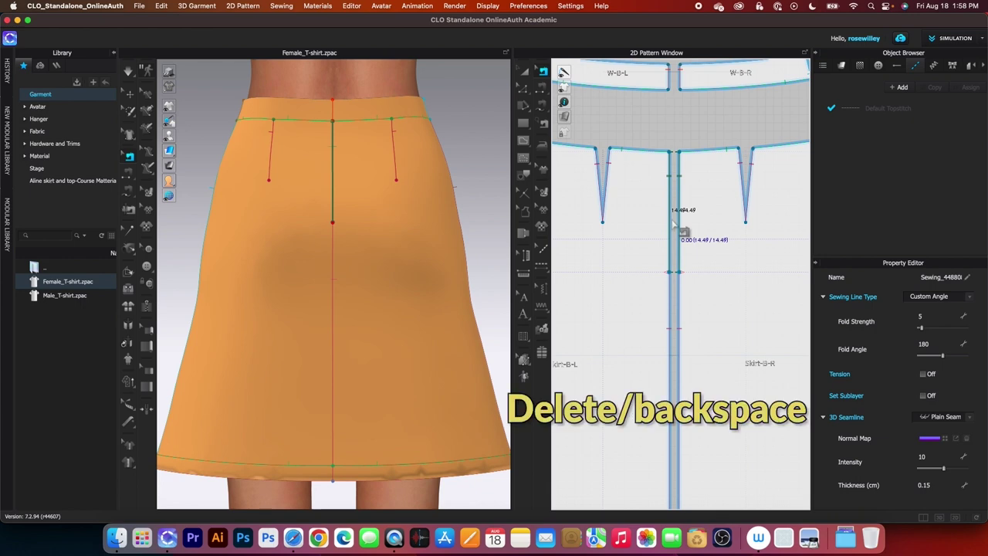
- Delete the sewing from the upper centre-back skirt seam and the back waistband ends W-B-L and W-B-R, and simulate the skirt
key("Delete")
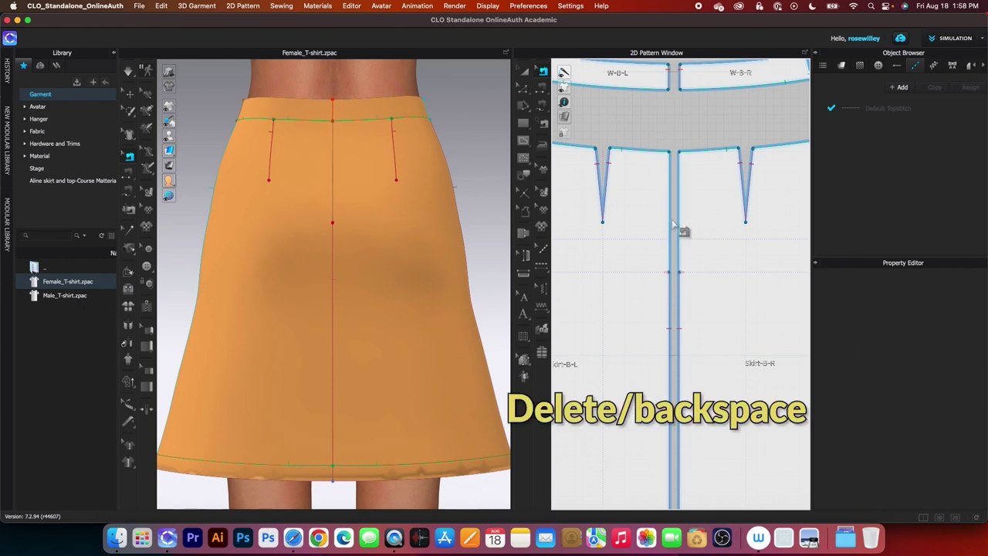
scroll(674, 226, "down", 3)
scroll(676, 124, "up", 3)
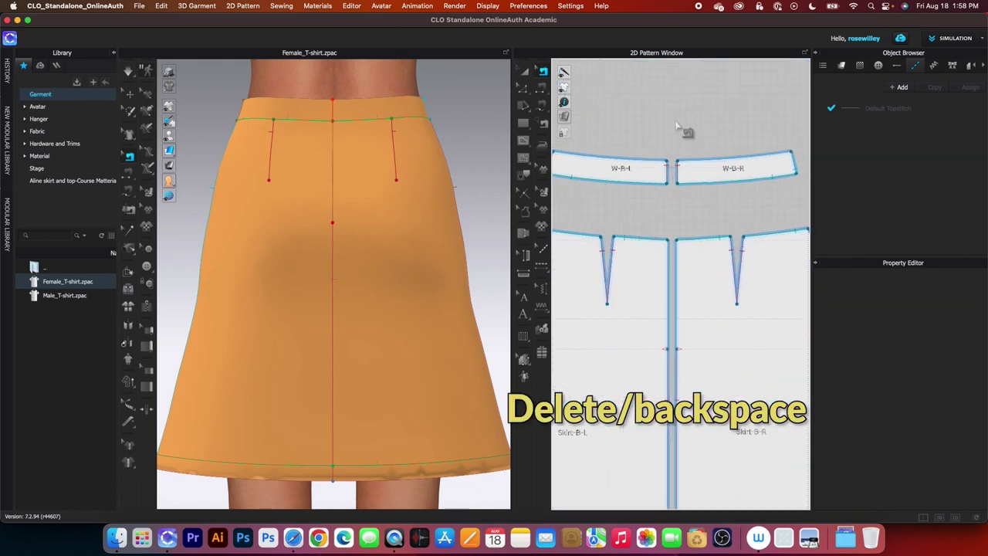
left_click(668, 175)
key("Delete")
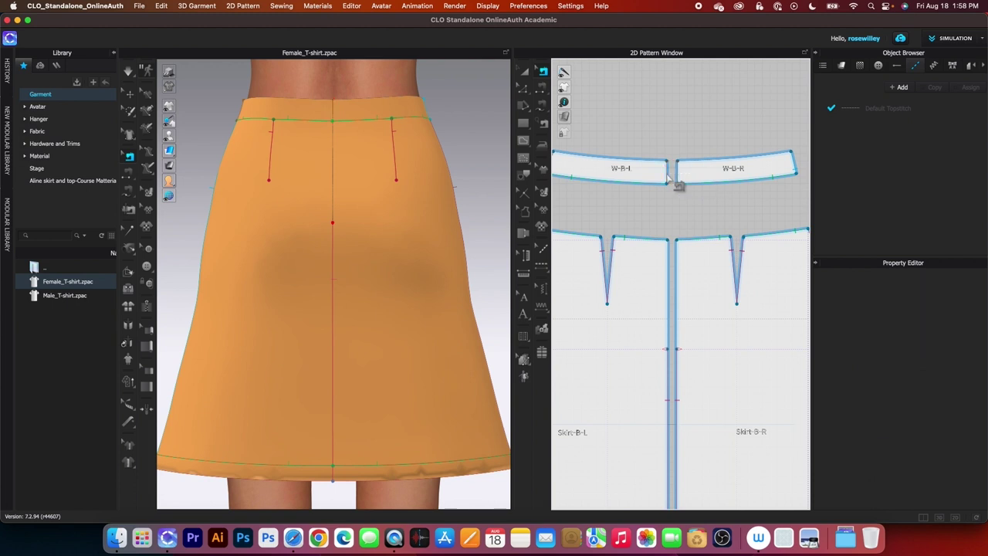
key("space")
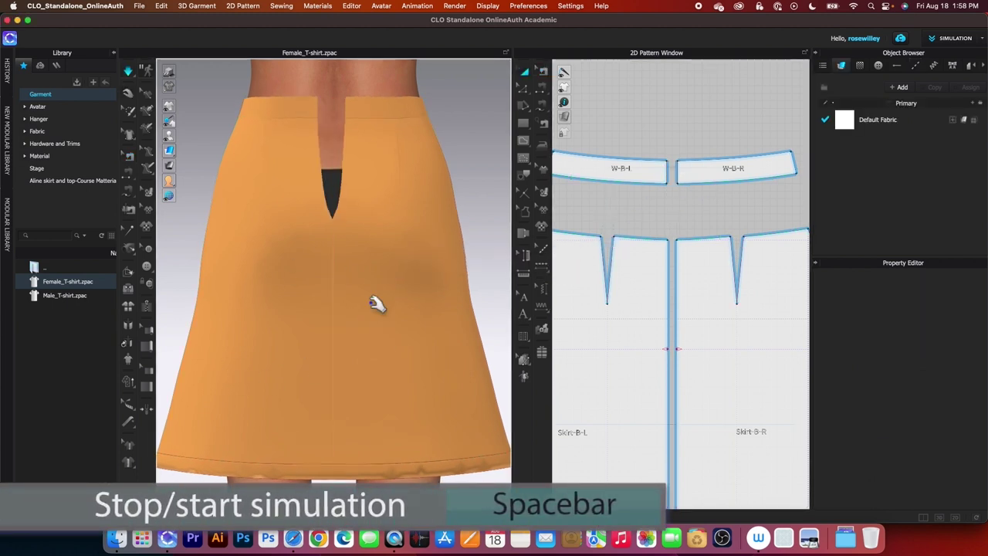
- Define the zipper's first side along the W-B-L and Skirt-B-L edge, from the waistband top to the bottom of the opening
scroll(375, 304, "down", 2)
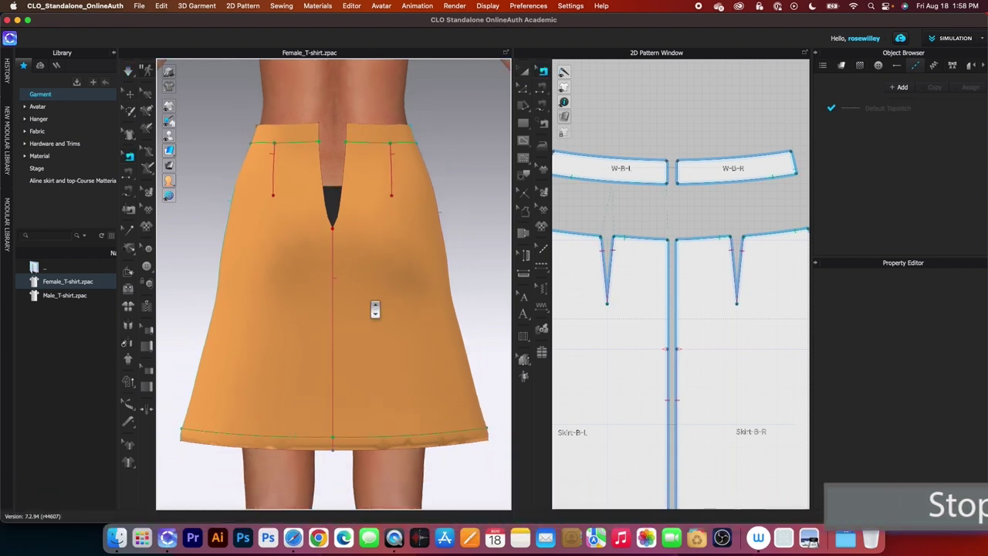
left_click_drag(451, 244, 451, 250)
scroll(401, 200, "up", 2)
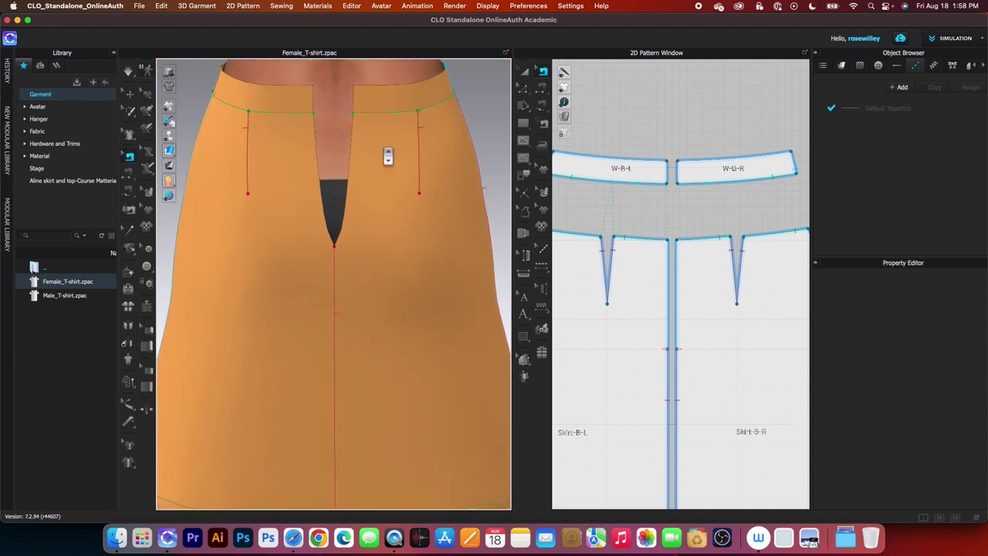
middle_click_drag(485, 118, 483, 183)
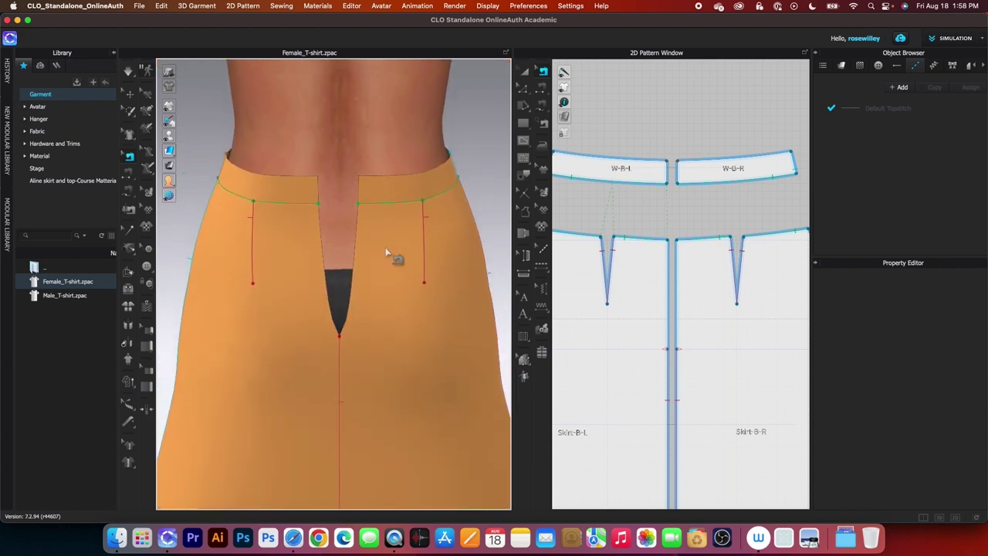
scroll(391, 256, "up", 2)
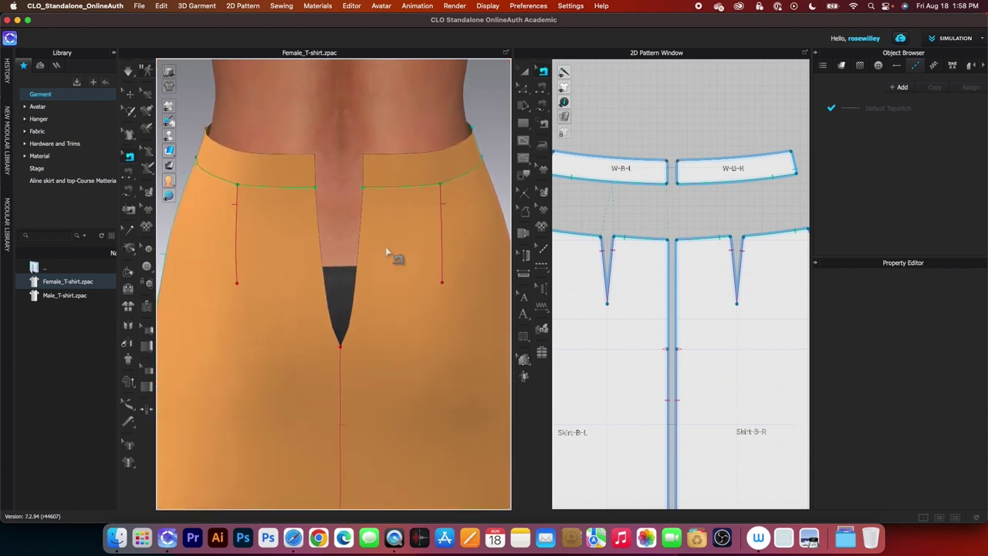
left_click(150, 309)
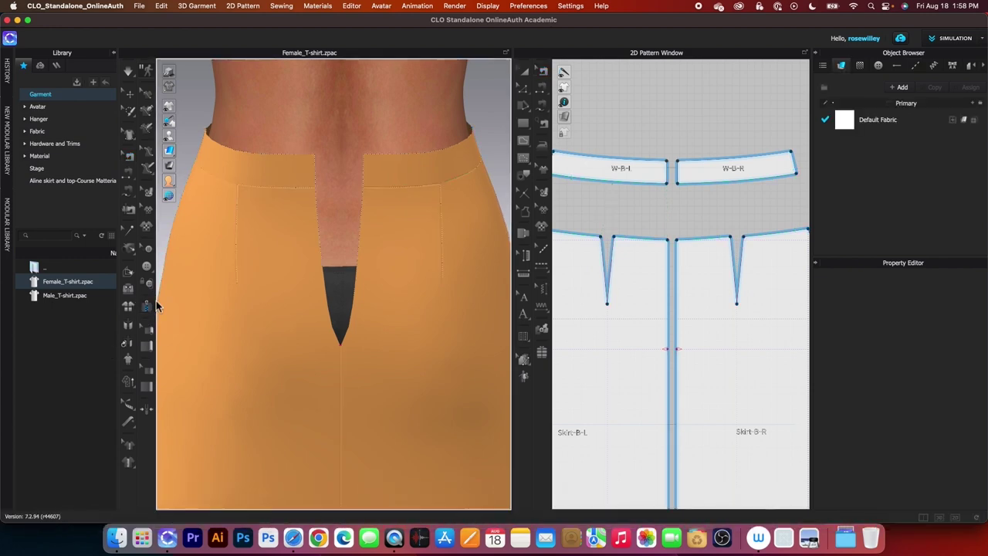
left_click(314, 156)
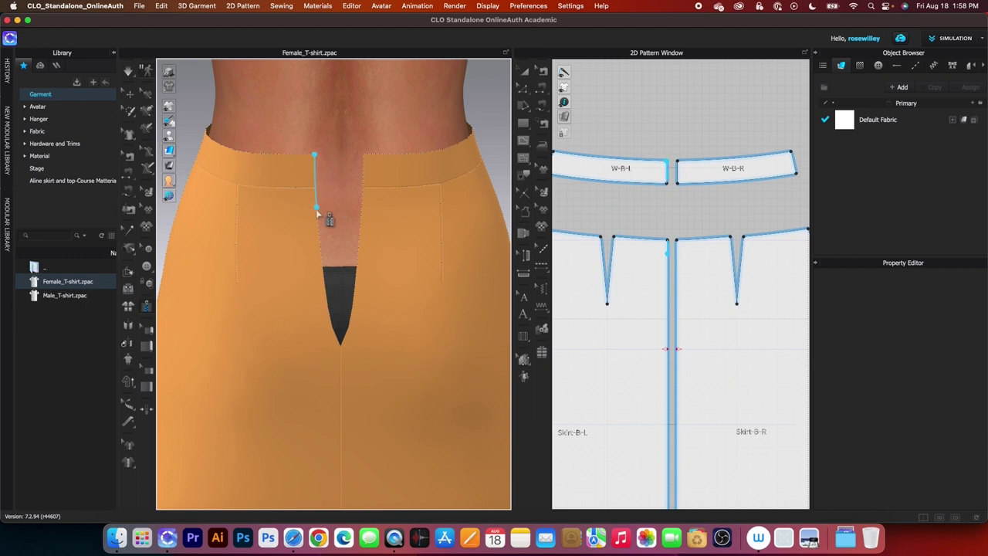
double_click(337, 345)
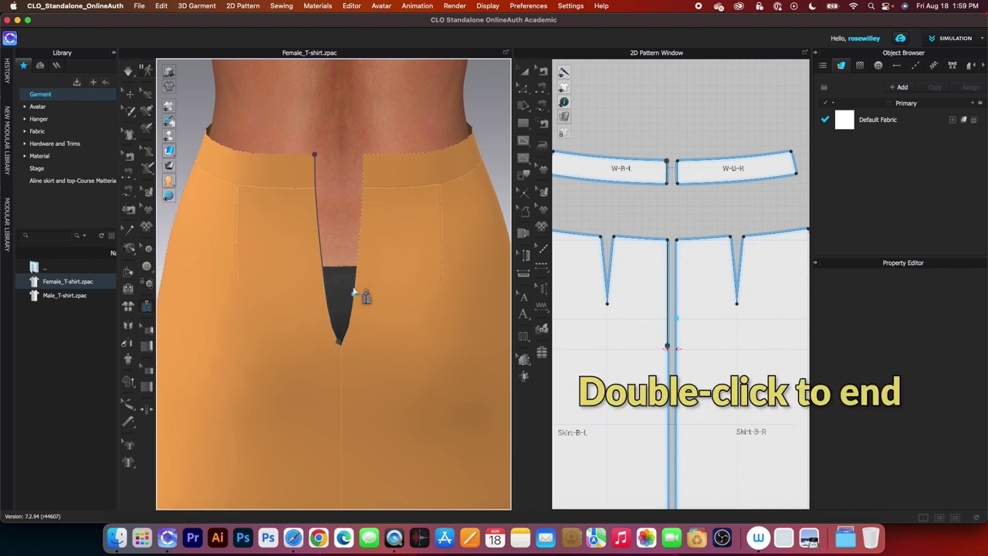
- Define the zipper's second side along the W-B-R and Skirt-B-R edge, ending at the bottom of the opening
left_click(366, 156)
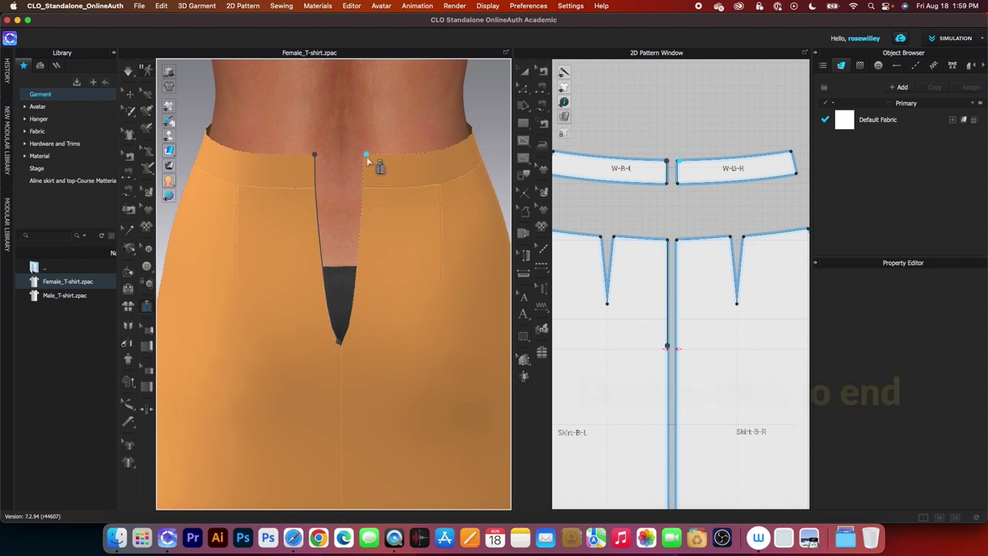
scroll(373, 146, "up", 3)
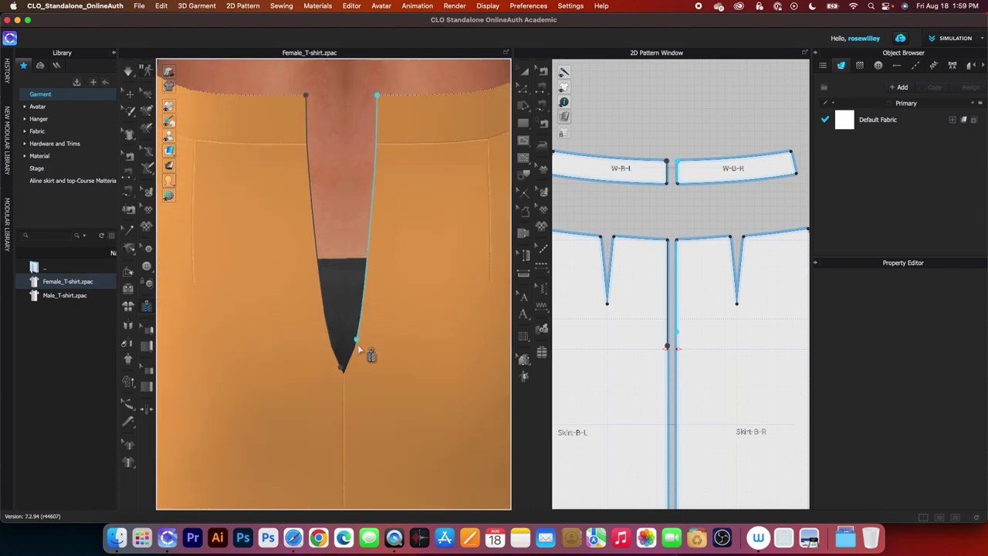
double_click(352, 372)
double_click(353, 374)
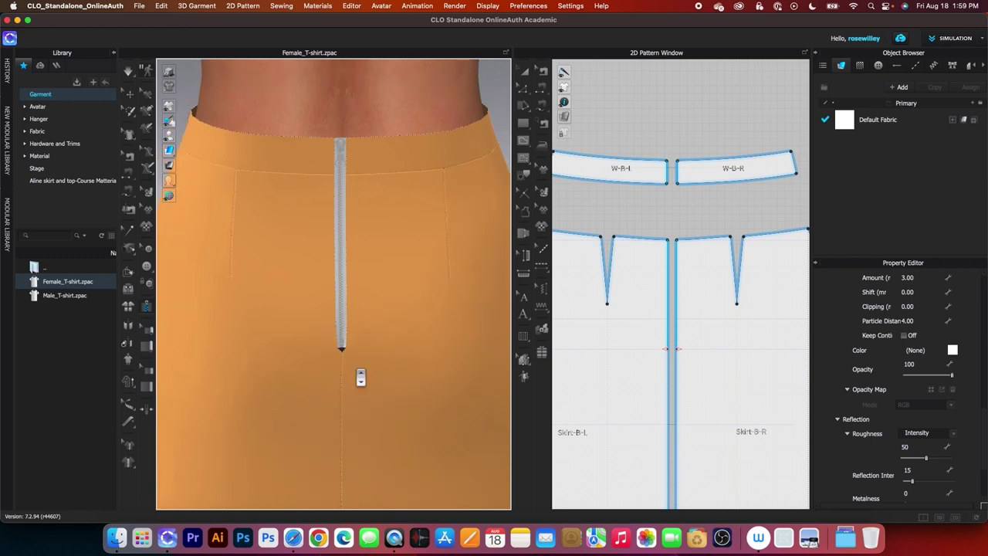
- Select the centre-back zipper with the Select/Move tool and set its teeth width to 0.10 cm
scroll(360, 378, "up", 2)
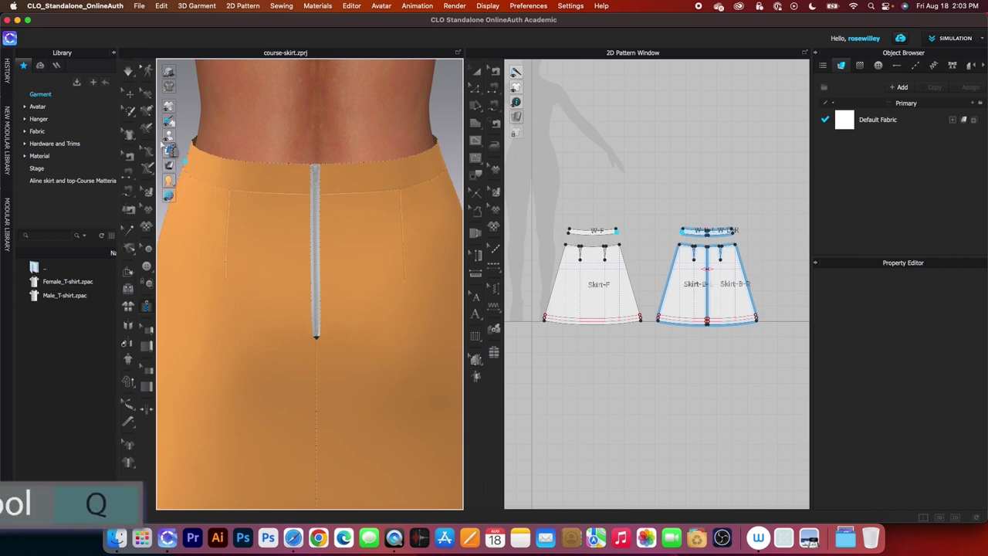
left_click(130, 95)
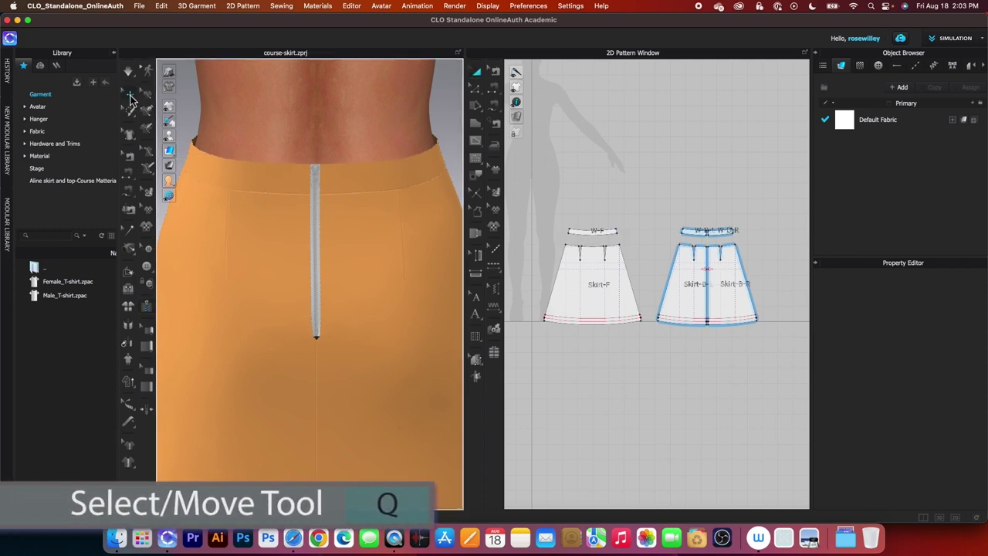
left_click(317, 235)
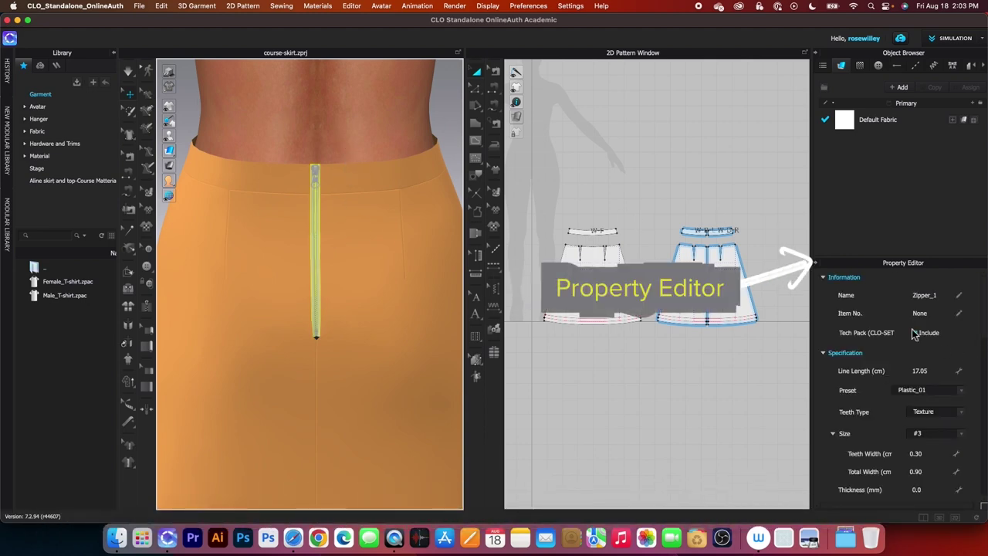
scroll(911, 332, "down", 4)
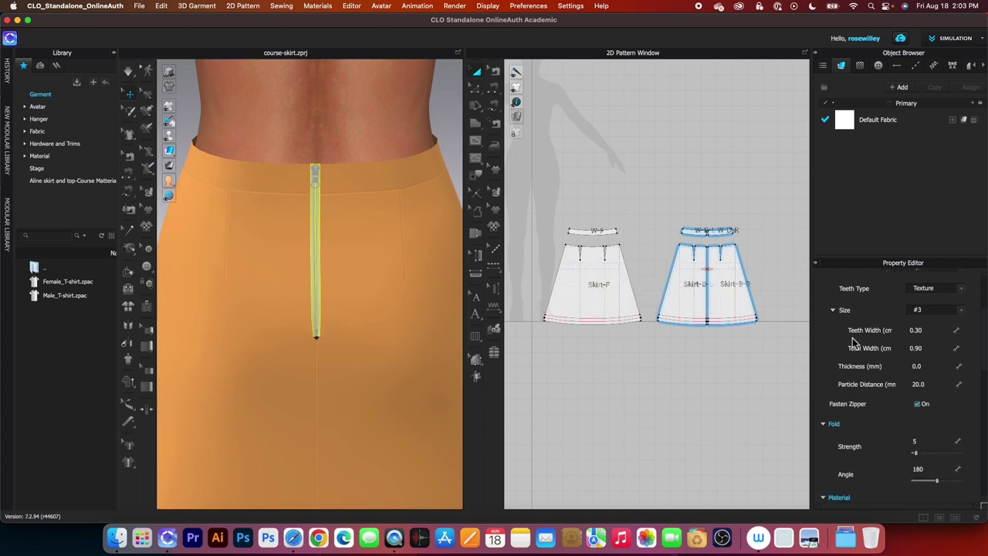
double_click(918, 331)
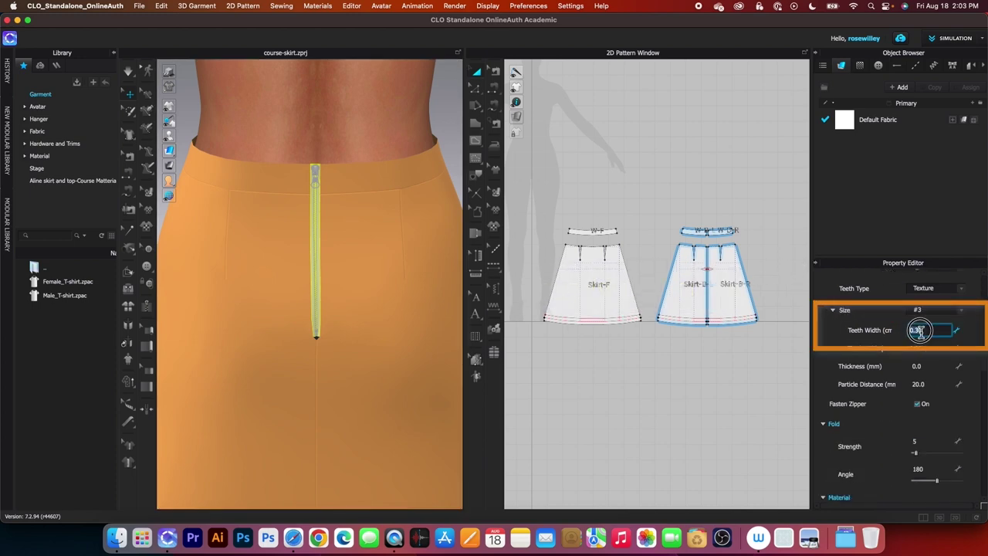
type(".1")
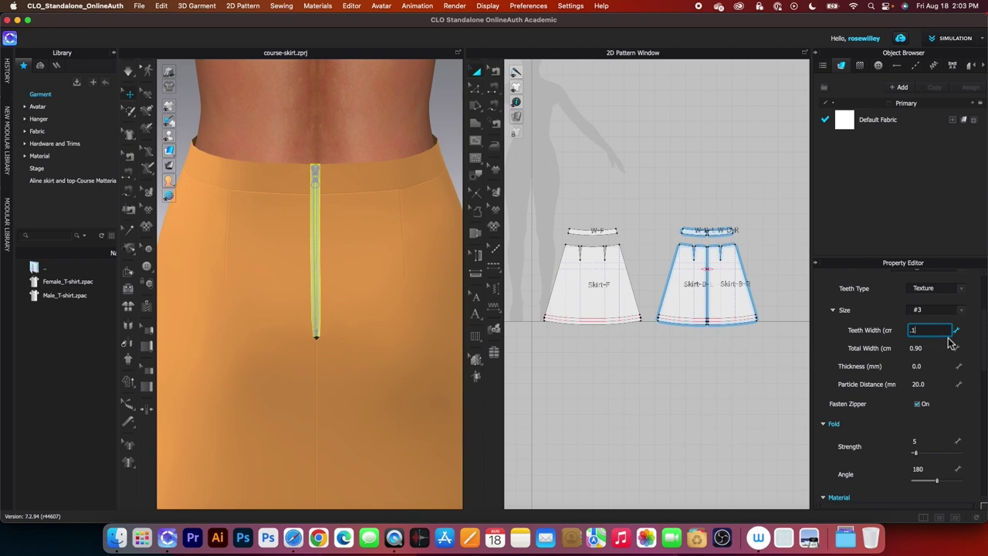
key("Return")
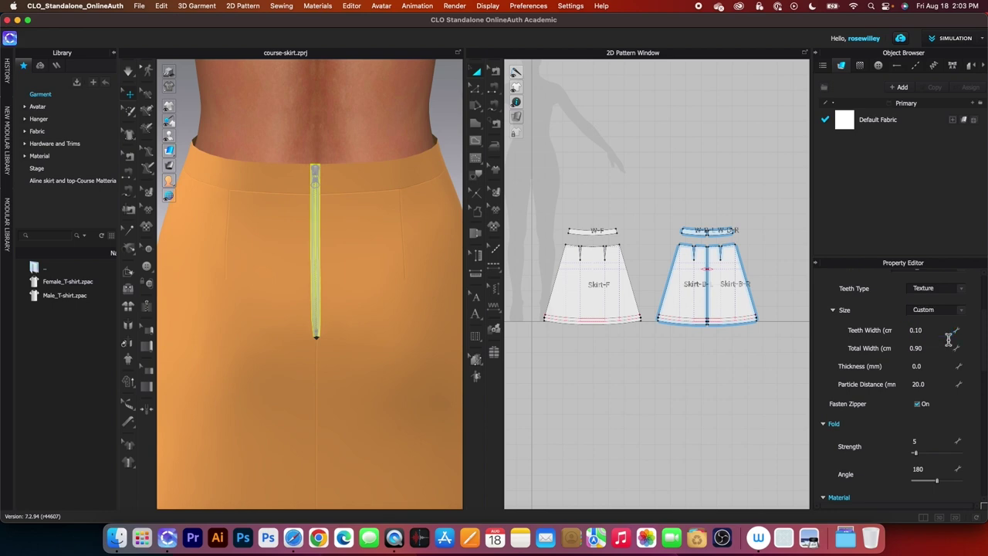
- Set the zipper's total width to 0.30 cm and run the simulation to close the gap, stopping it once settled
left_click(918, 351)
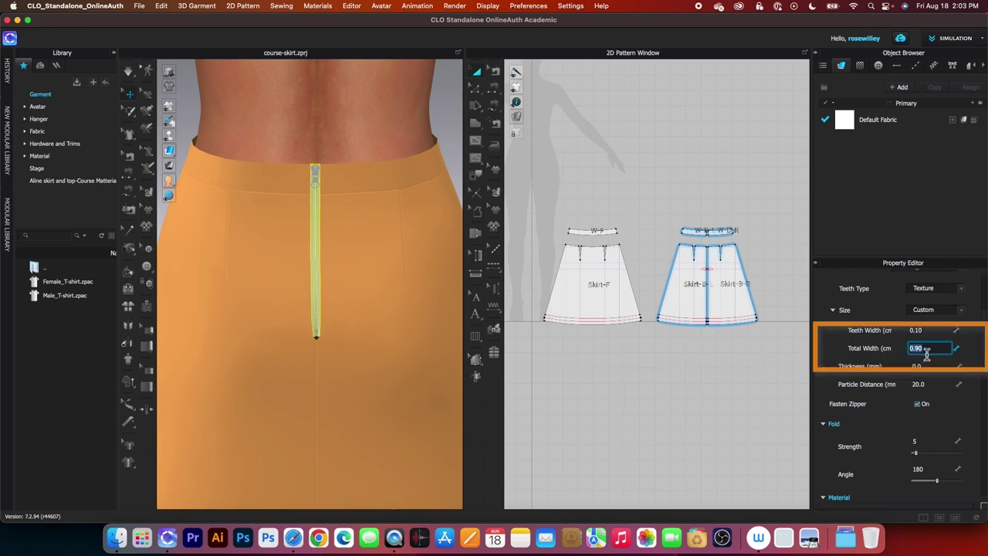
type(".")
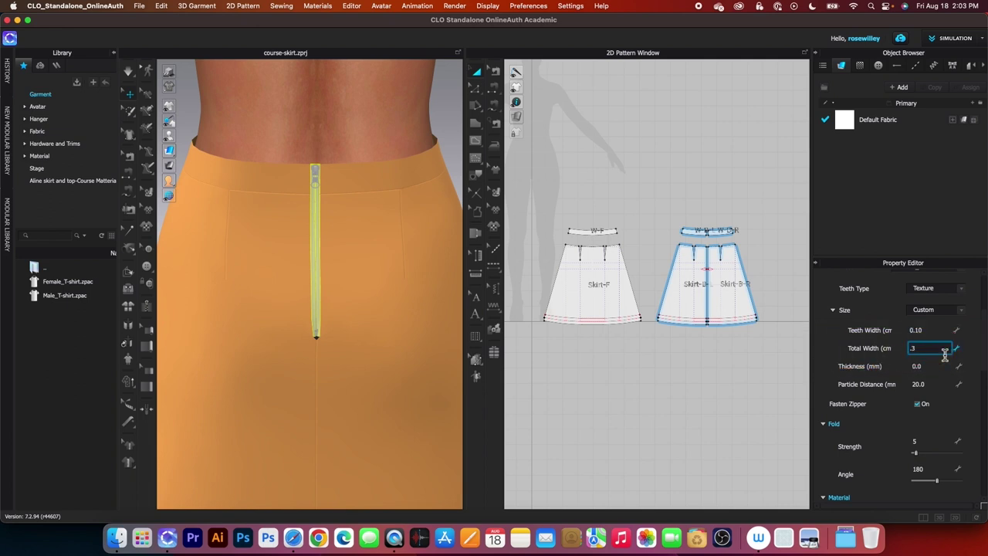
type("3")
key("Return")
key("space")
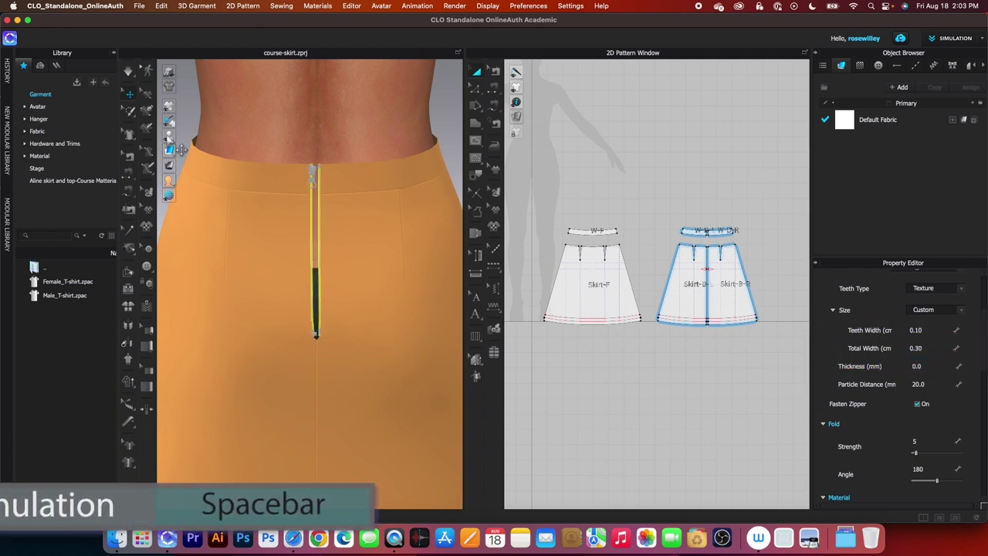
left_click(129, 73)
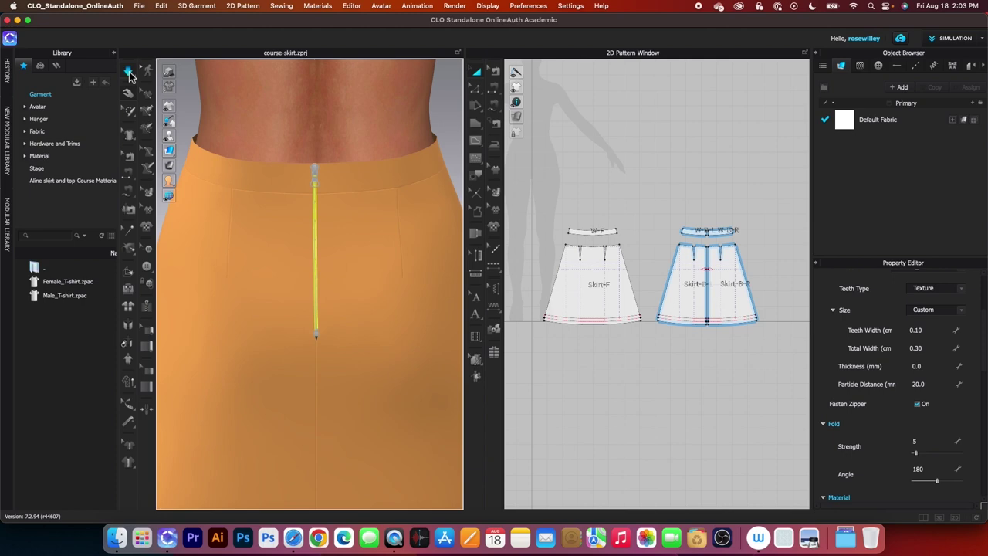
- Select the zipper slider and change its slider shape to the narrow, pointed-top style that starts the second row
scroll(297, 149, "up", 2)
scroll(297, 149, "up", 1)
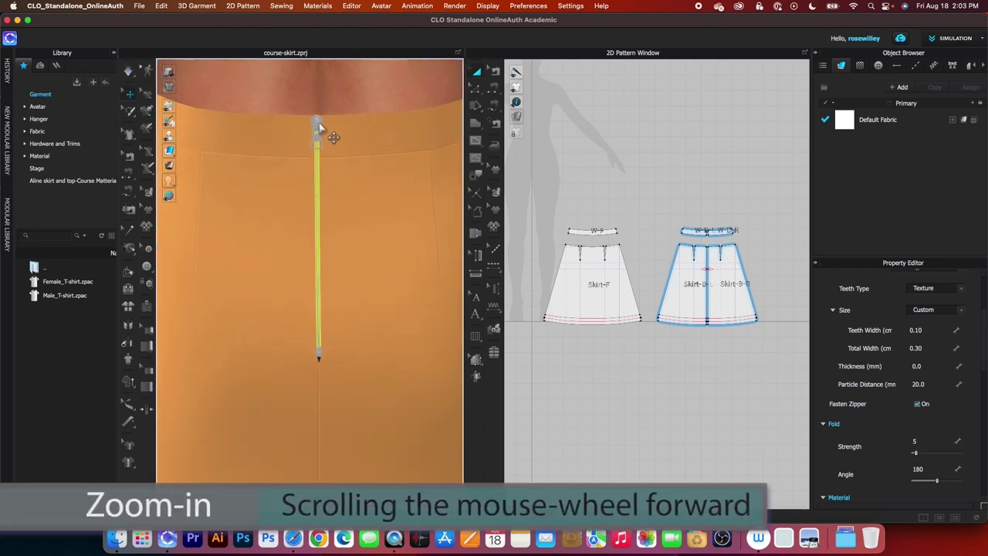
left_click(318, 125)
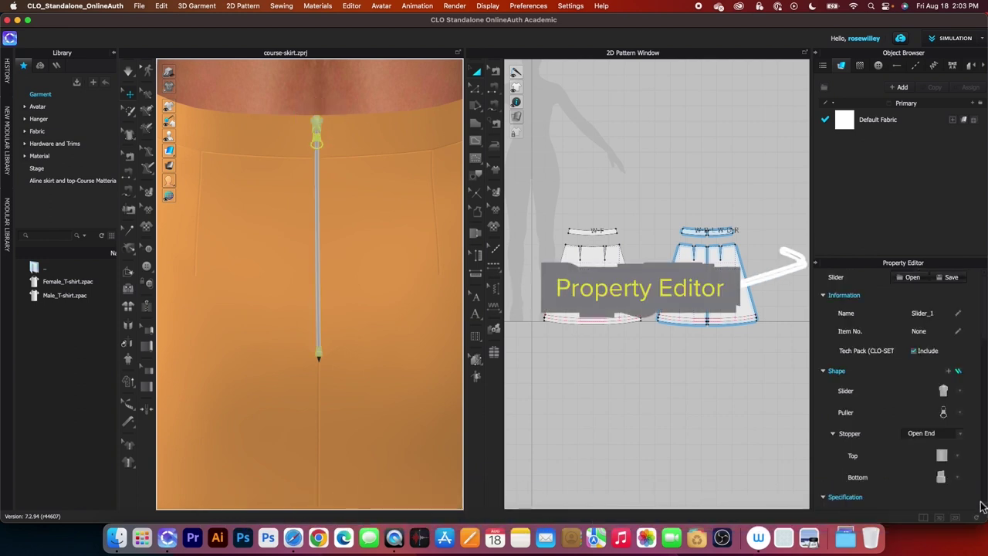
left_click(960, 391)
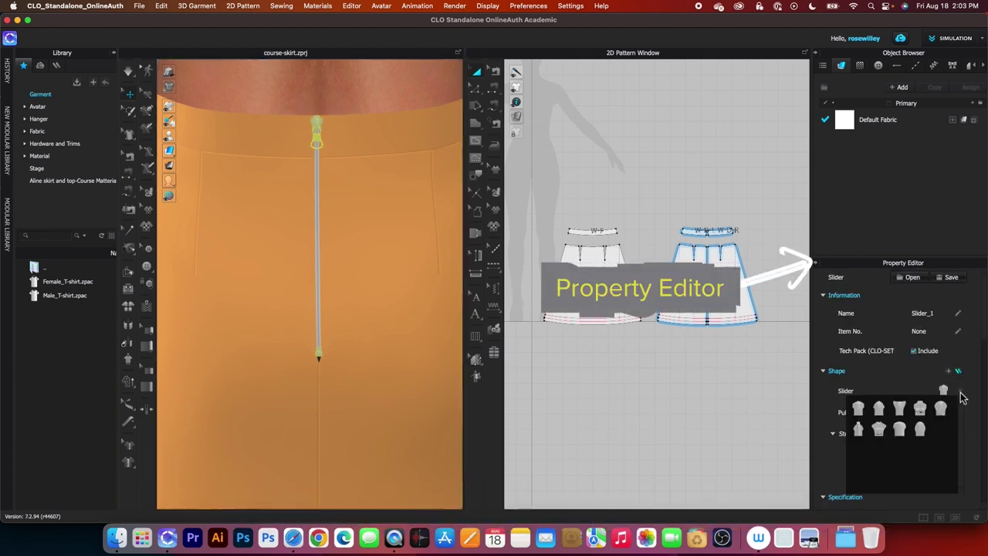
left_click(859, 430)
scroll(915, 378, "up", 4)
scroll(917, 377, "down", 4)
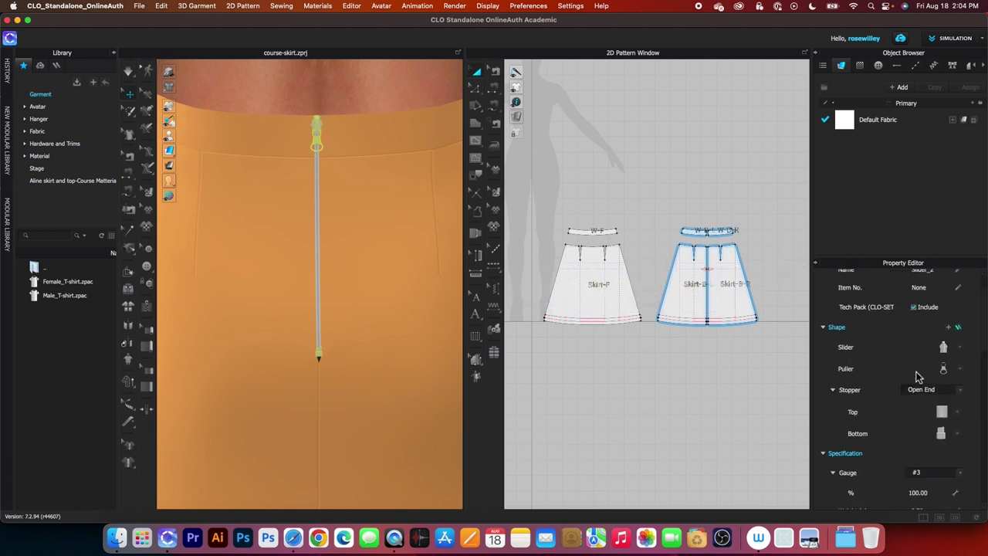
- Change the zipper's puller to the slim, solid style that is fourth in the second row
left_click(962, 371)
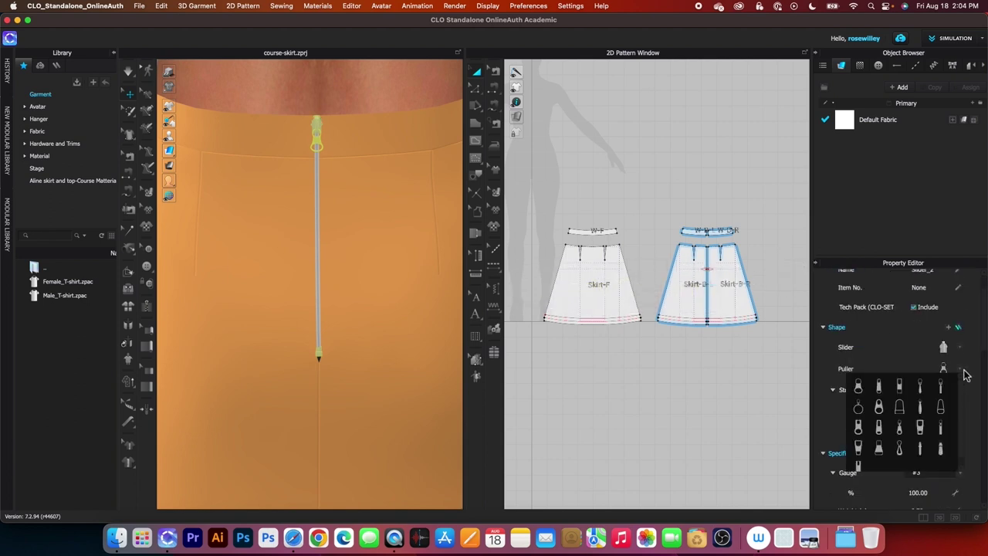
left_click(925, 413)
scroll(935, 372, "up", 5)
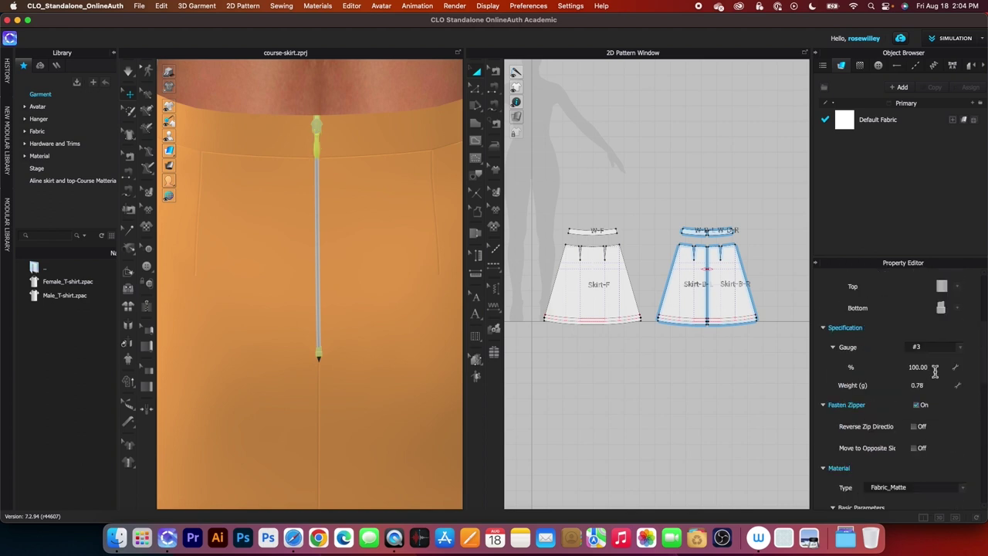
- Set the zipper stopper to Closed End and choose the short rectangular shape for its top stopper
left_click(962, 359)
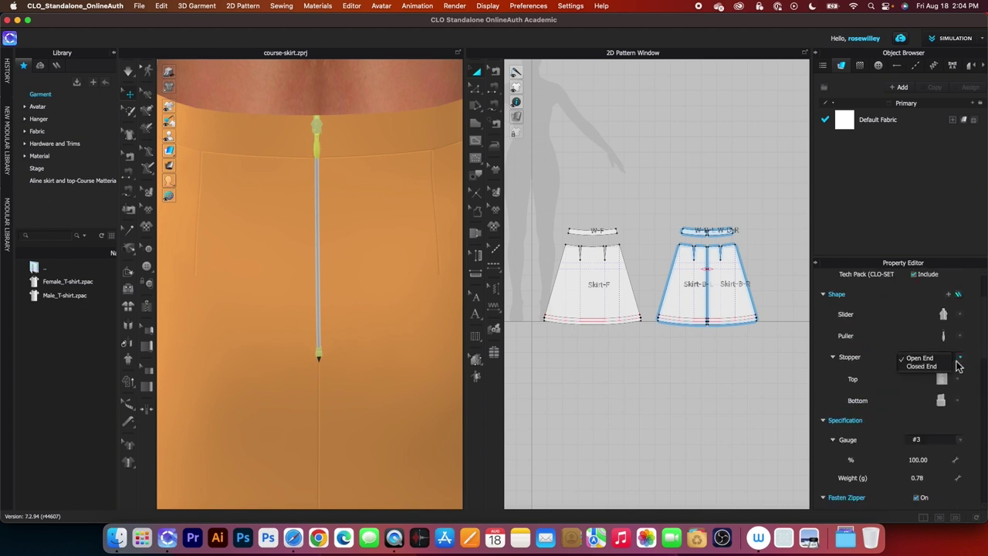
left_click(936, 371)
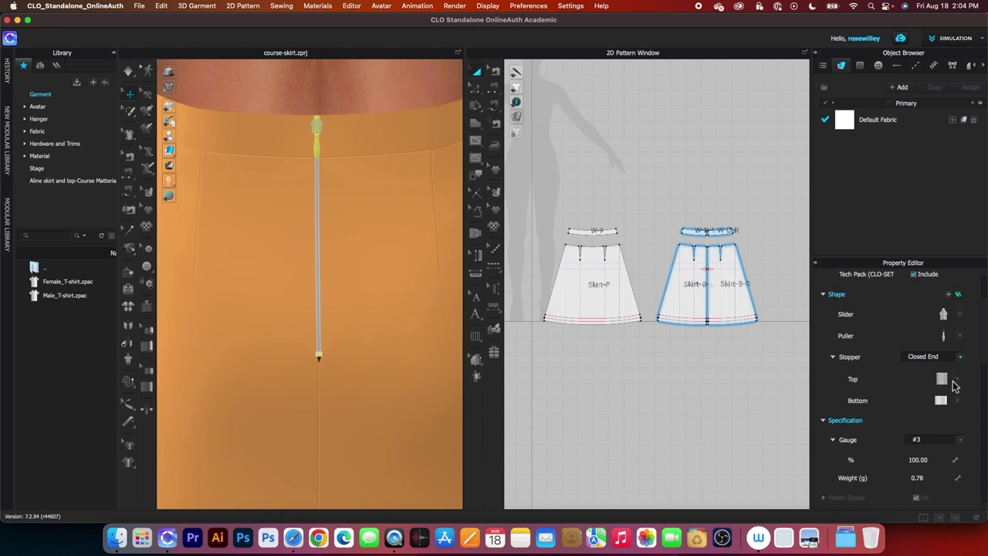
left_click(956, 382)
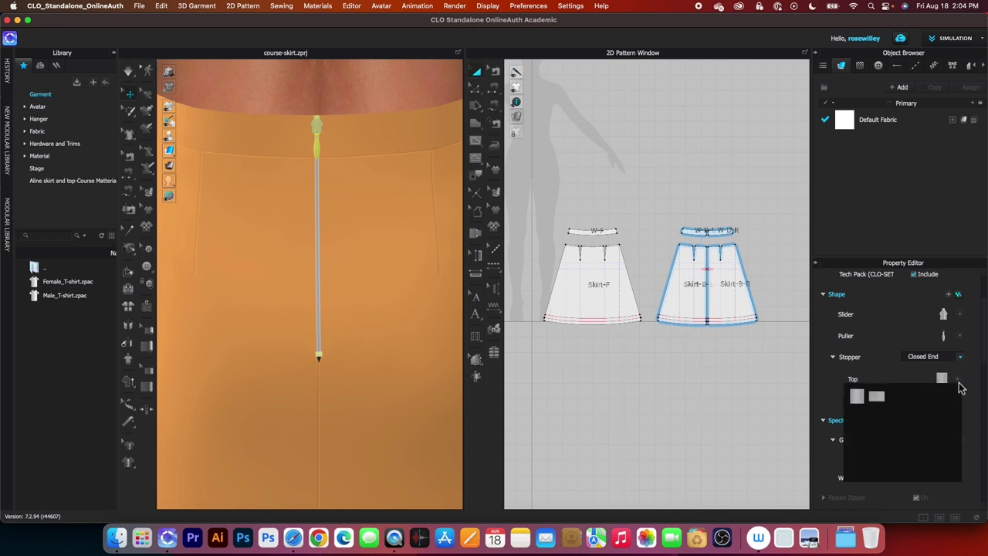
left_click(877, 399)
scroll(946, 382, "down", 3)
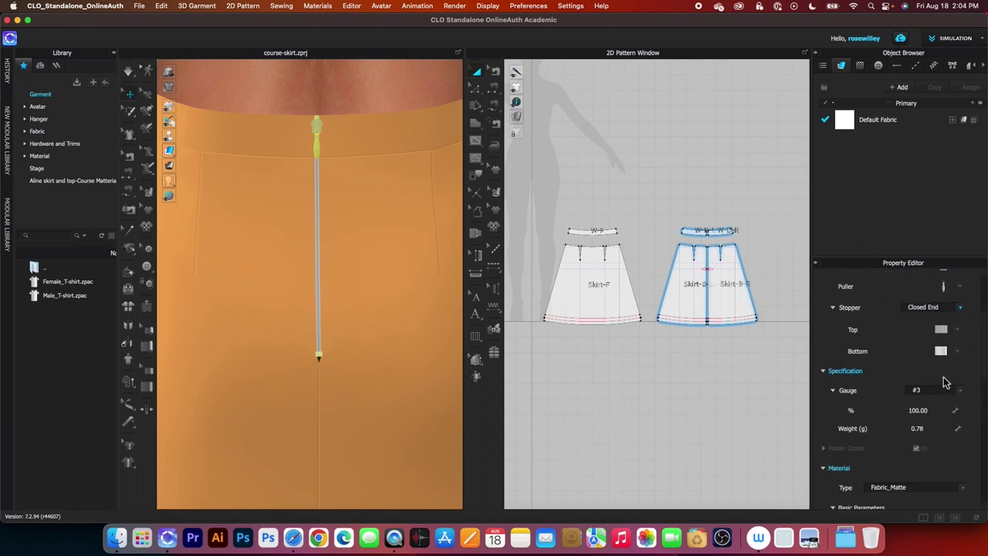
- Change the bottom stopper to the second, short rectangular shape, set the slider's material type to Plastic, and deselect it
left_click(956, 355)
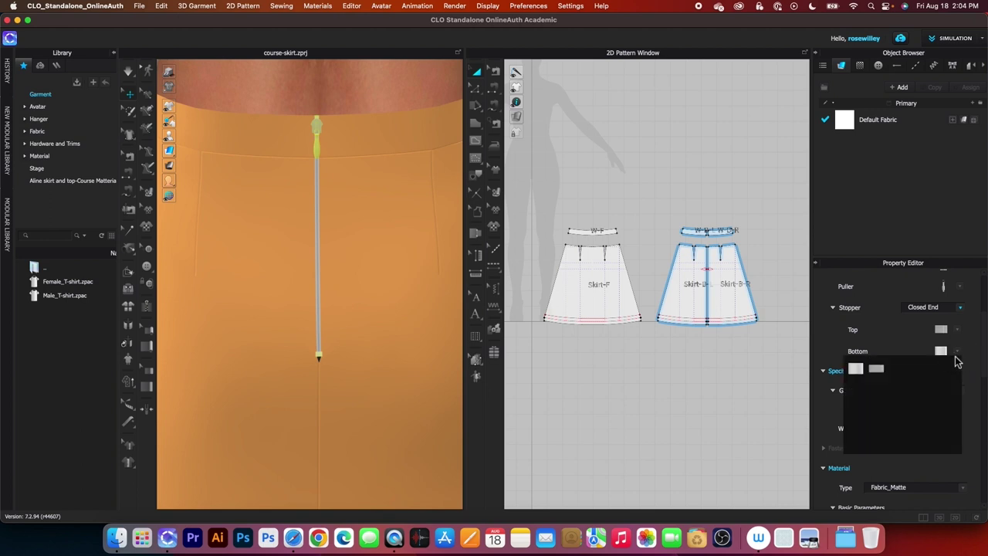
left_click(877, 371)
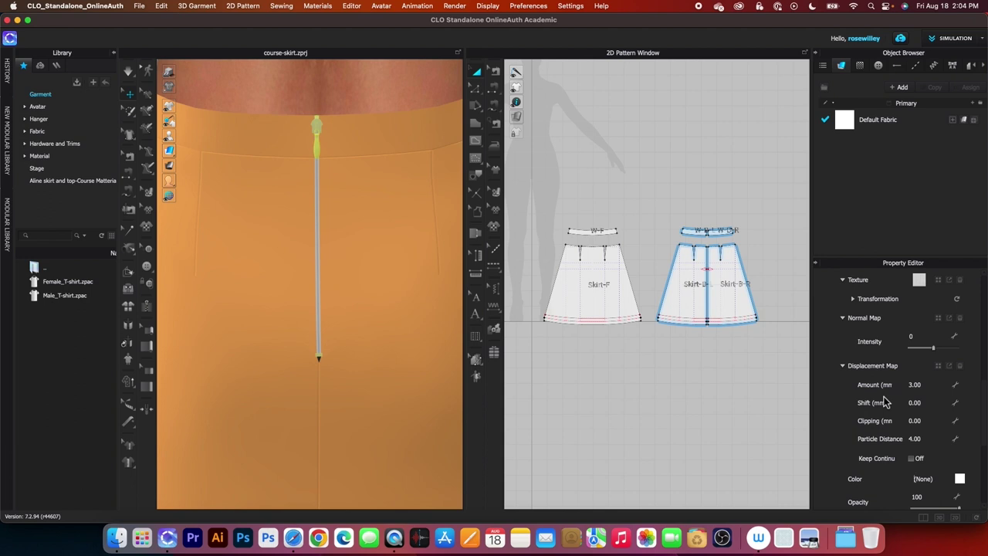
scroll(888, 403, "up", 3)
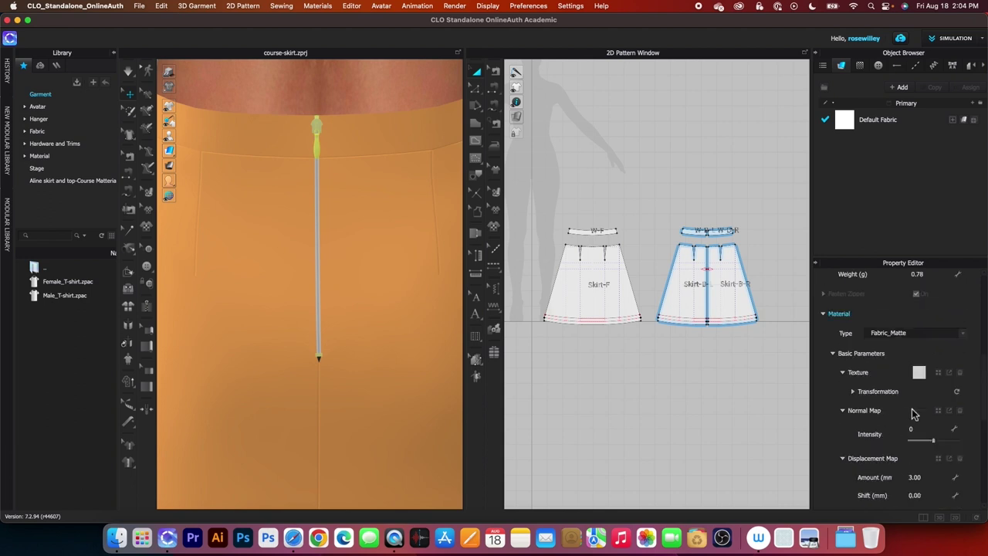
left_click(965, 335)
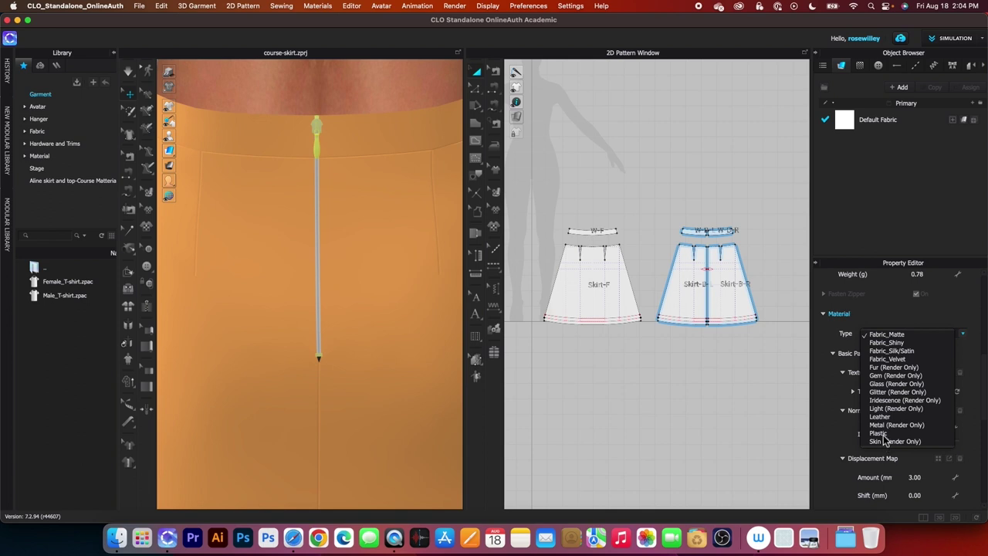
left_click(884, 436)
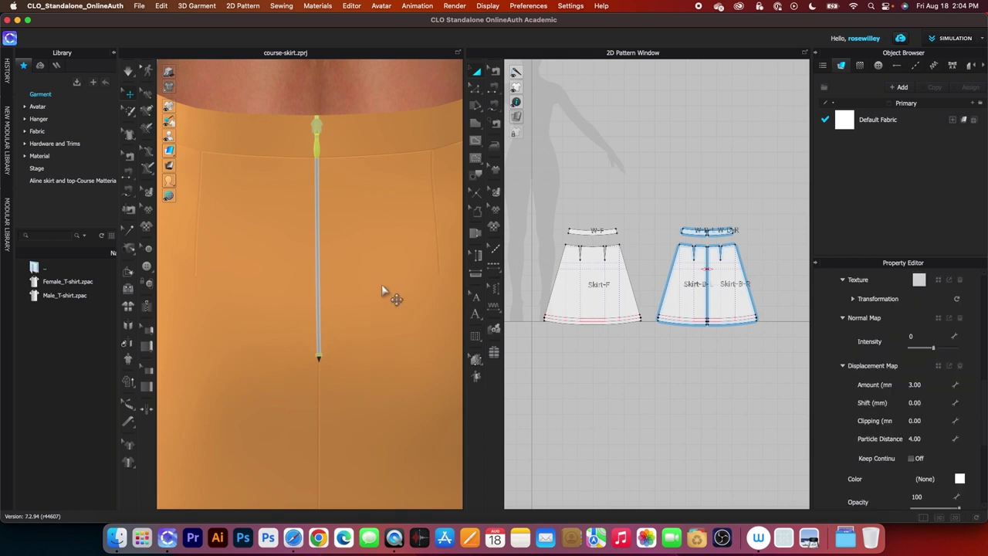
left_click(634, 182)
scroll(366, 260, "down", 3)
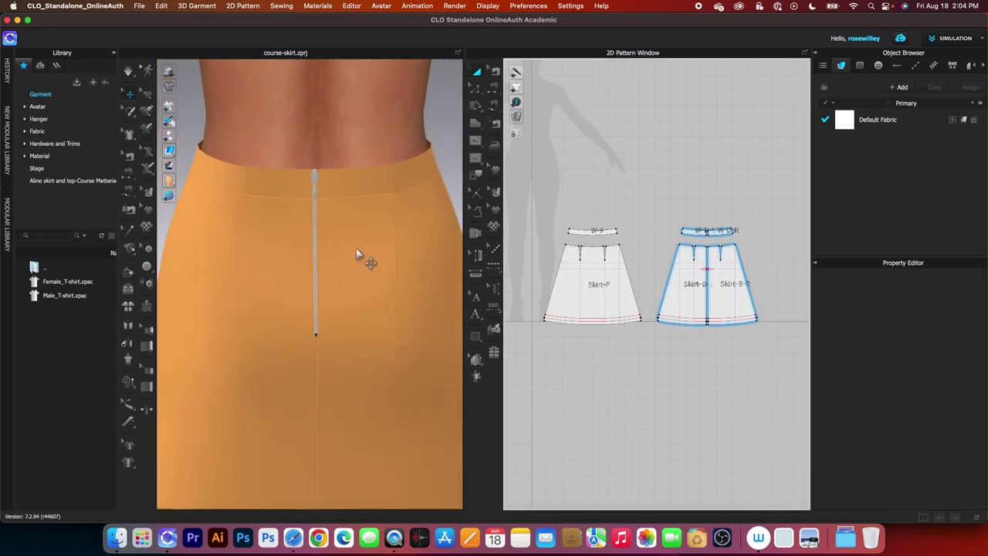
- Select the zipper with the Select/Move tool and set its teeth colour to #607A84, sampled from the skirt fabric with the eyedropper
key("q")
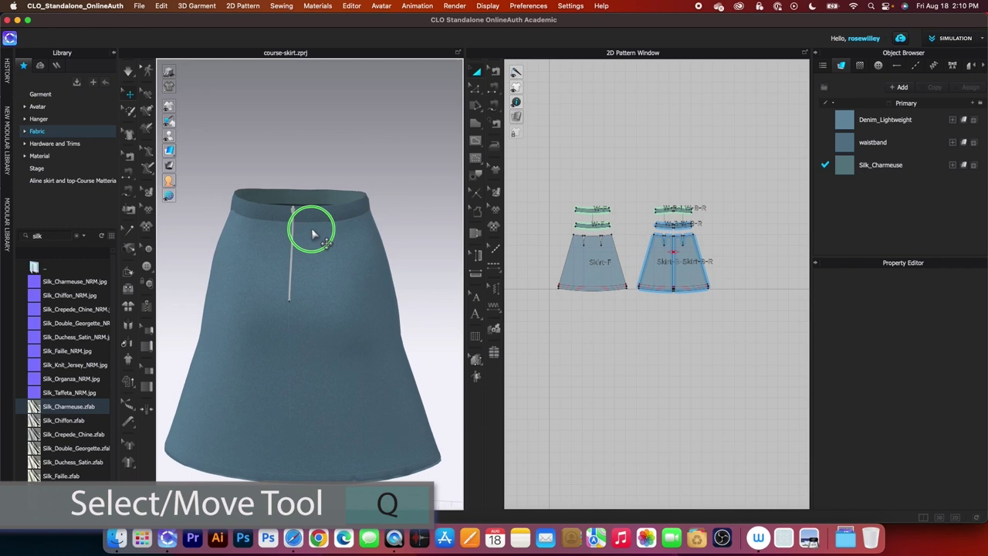
scroll(313, 234, "up", 5)
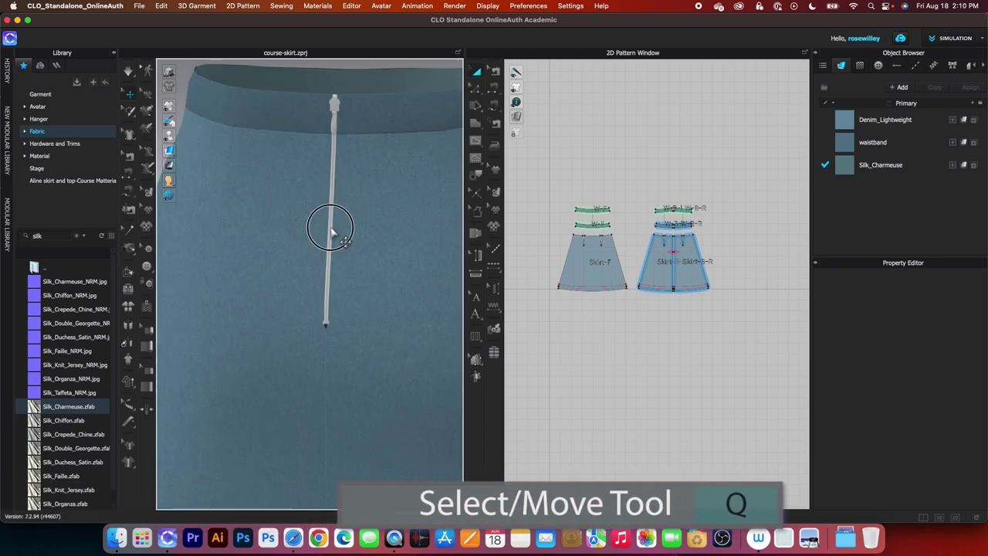
left_click(331, 232)
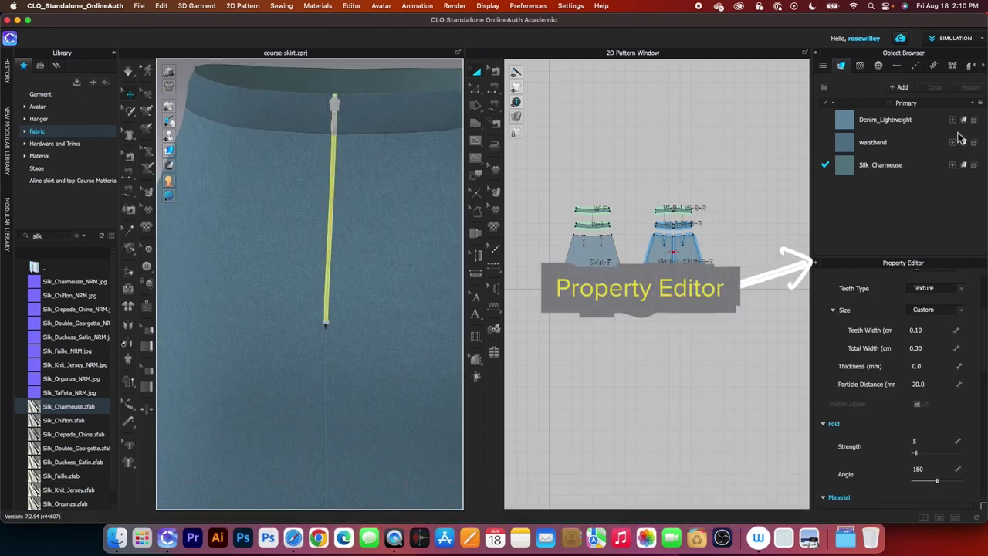
scroll(938, 397, "down", 5)
scroll(938, 395, "down", 5)
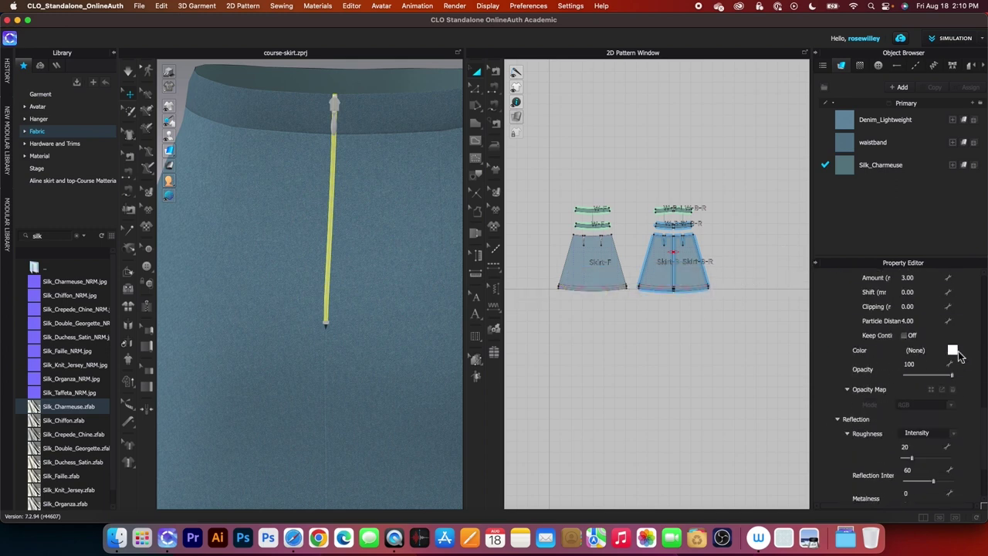
left_click(953, 351)
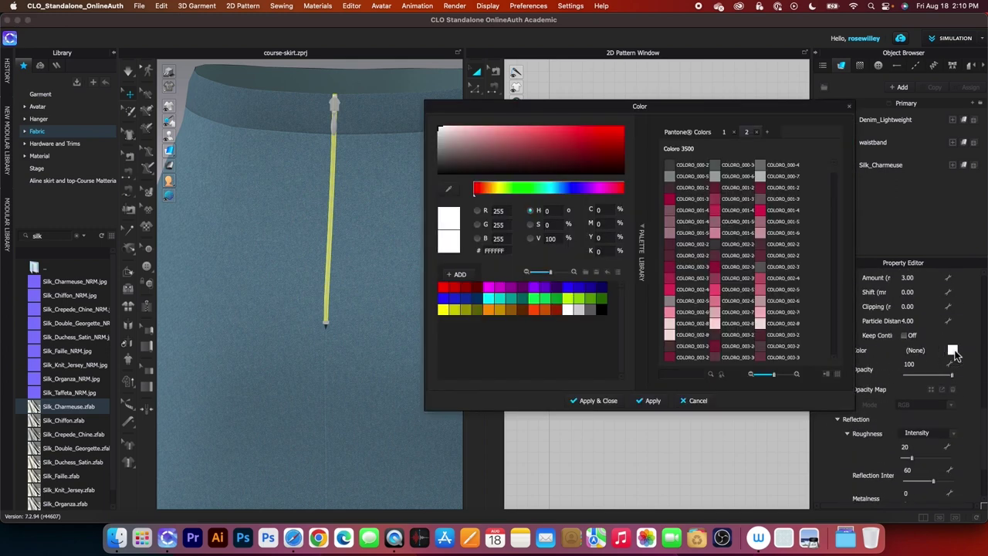
left_click(452, 193)
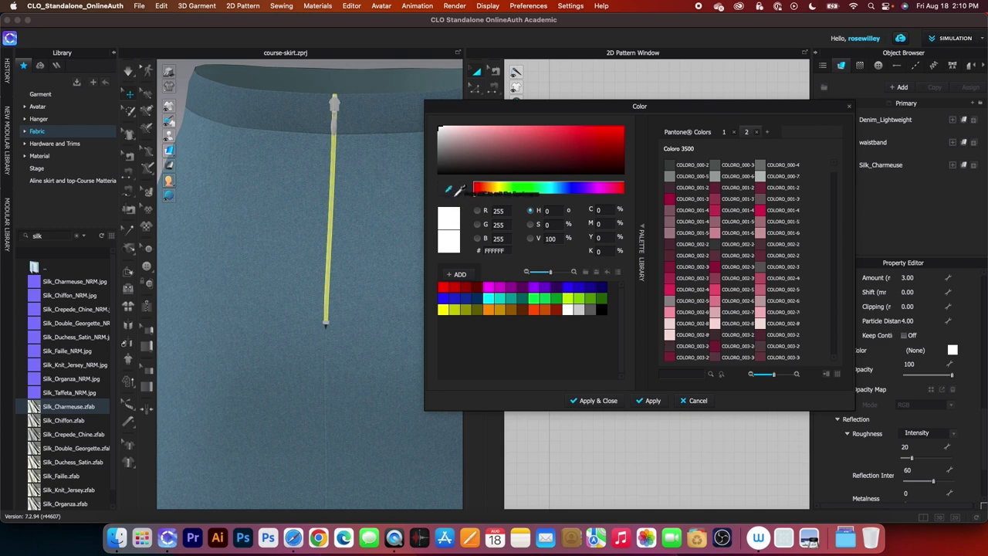
left_click(371, 191)
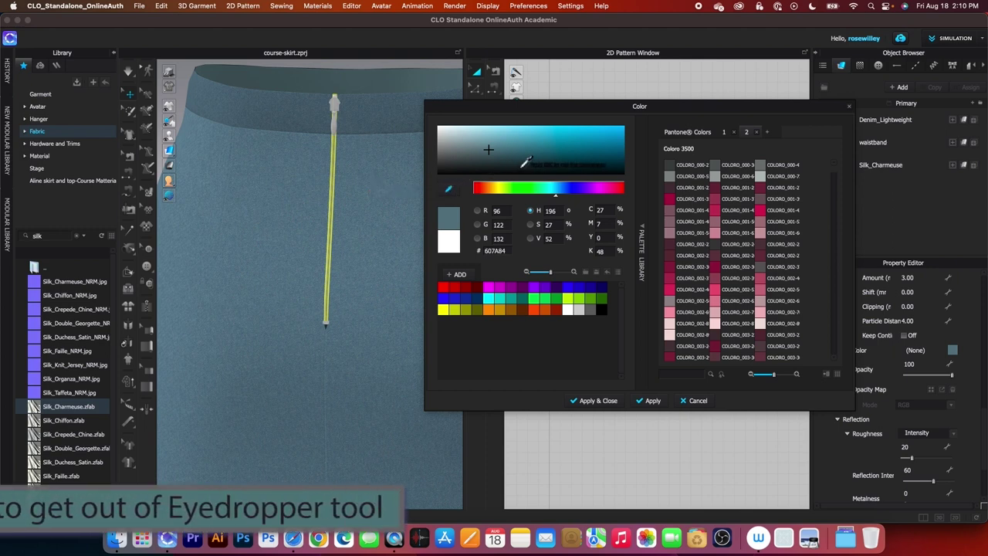
key("Escape")
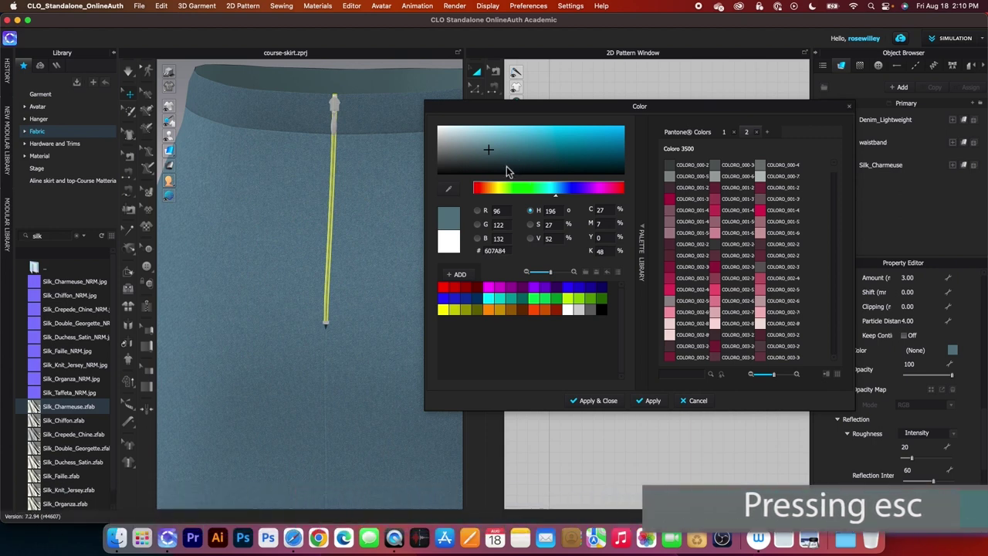
left_click(655, 402)
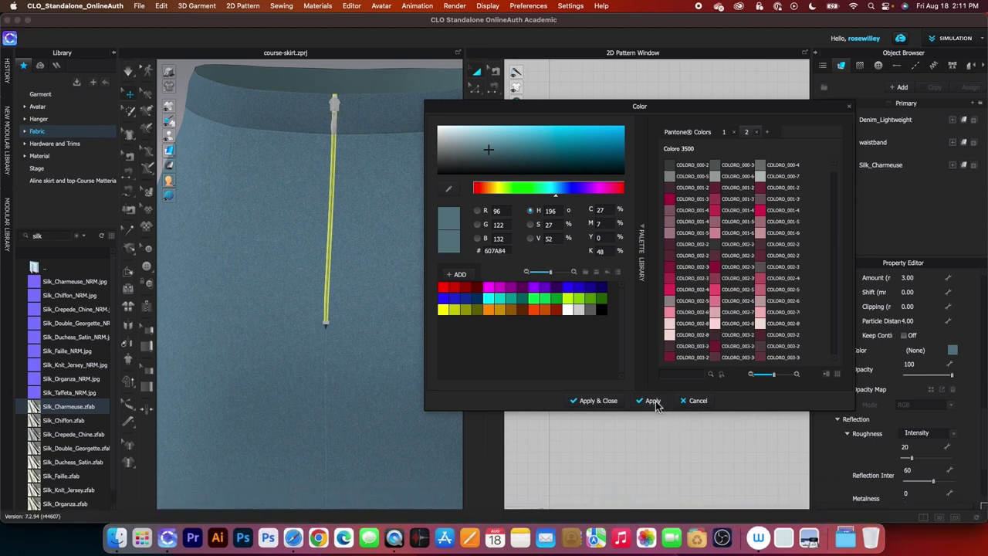
- Set the zipper tape's colour to #4C7388 by sampling the skirt fabric with the eyedropper, and apply it
left_click_drag(761, 108, 707, 114)
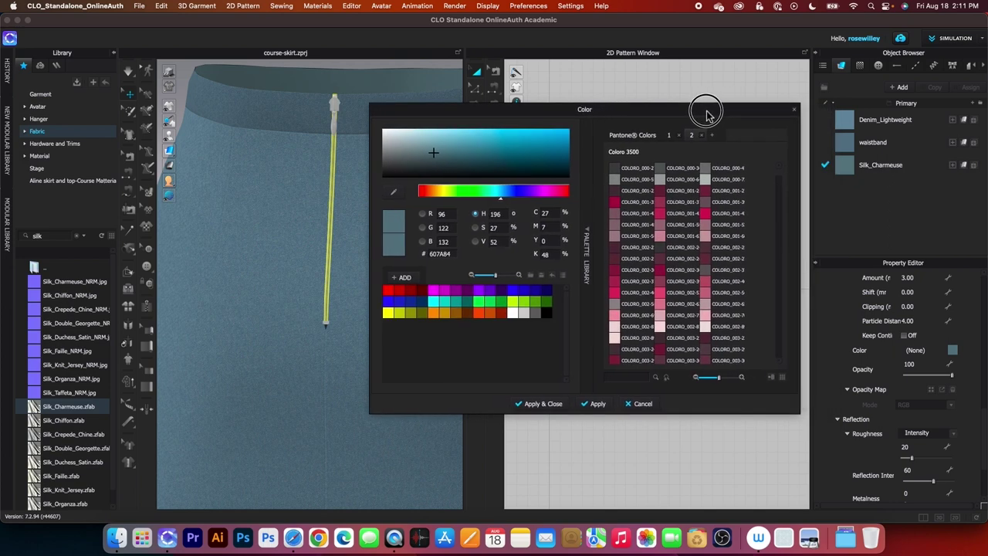
scroll(904, 336, "up", 2)
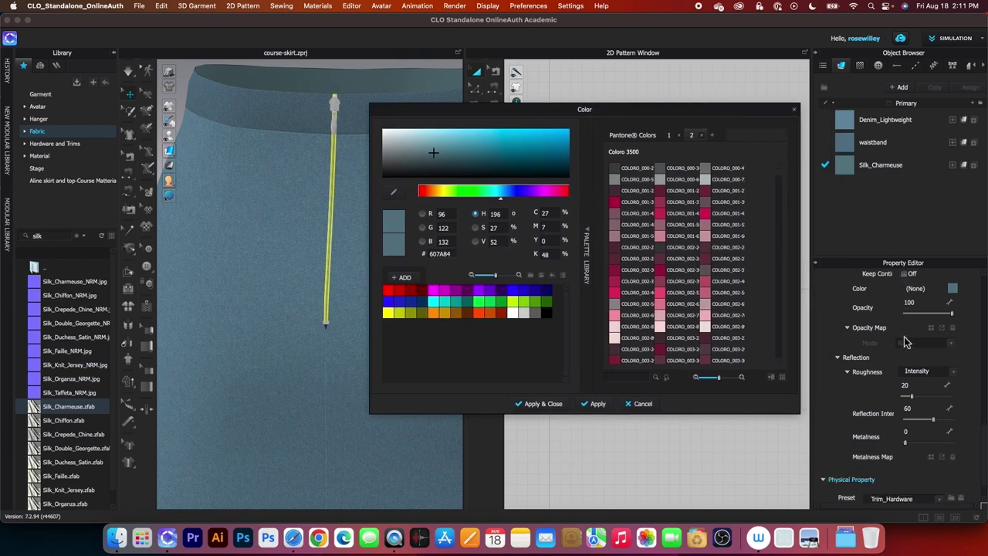
scroll(904, 336, "up", 10)
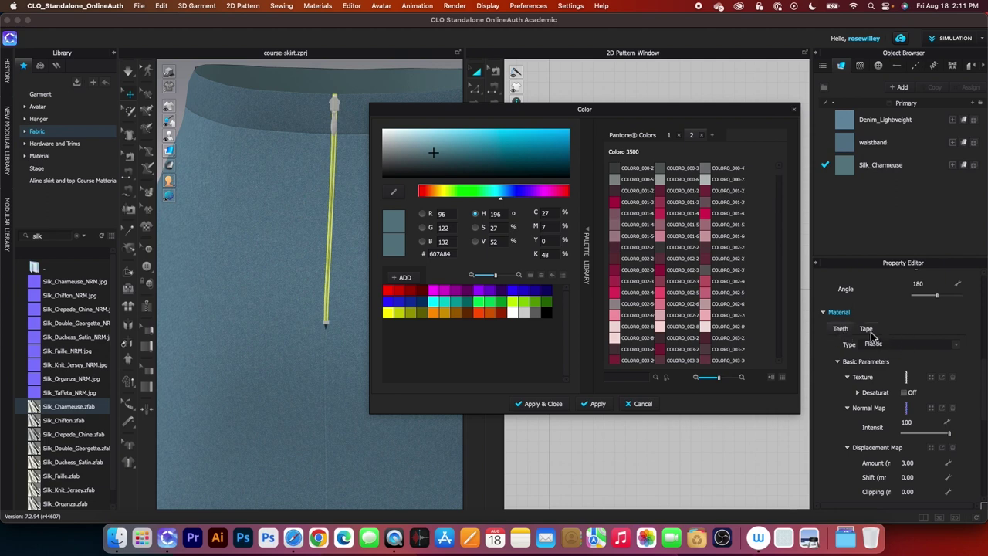
left_click(867, 329)
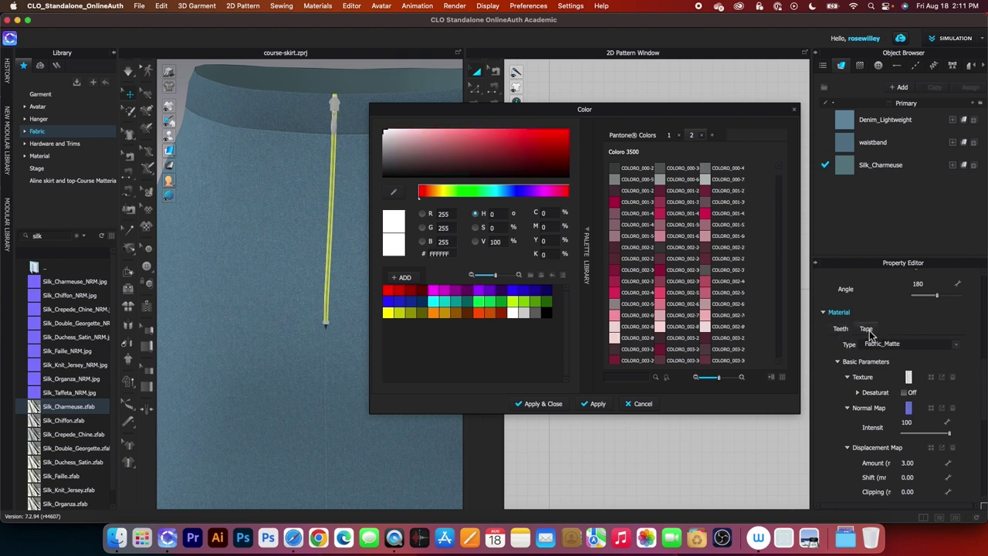
scroll(924, 417, "down", 5)
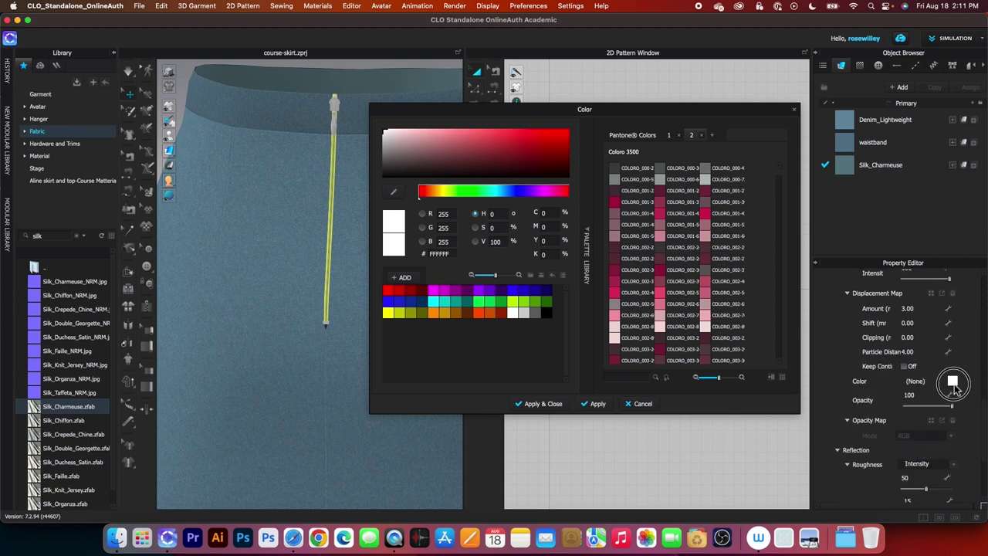
left_click(395, 195)
left_click(357, 192)
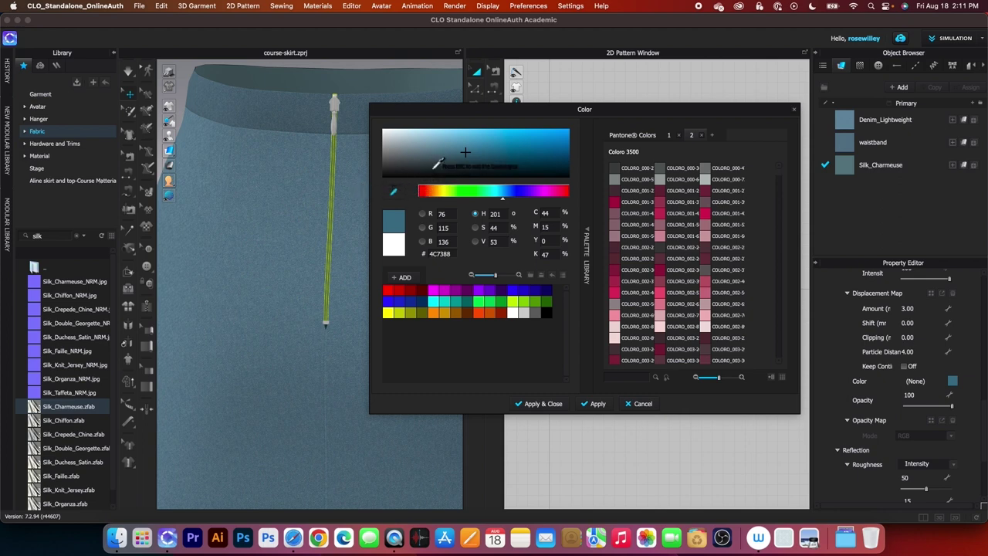
key("Escape")
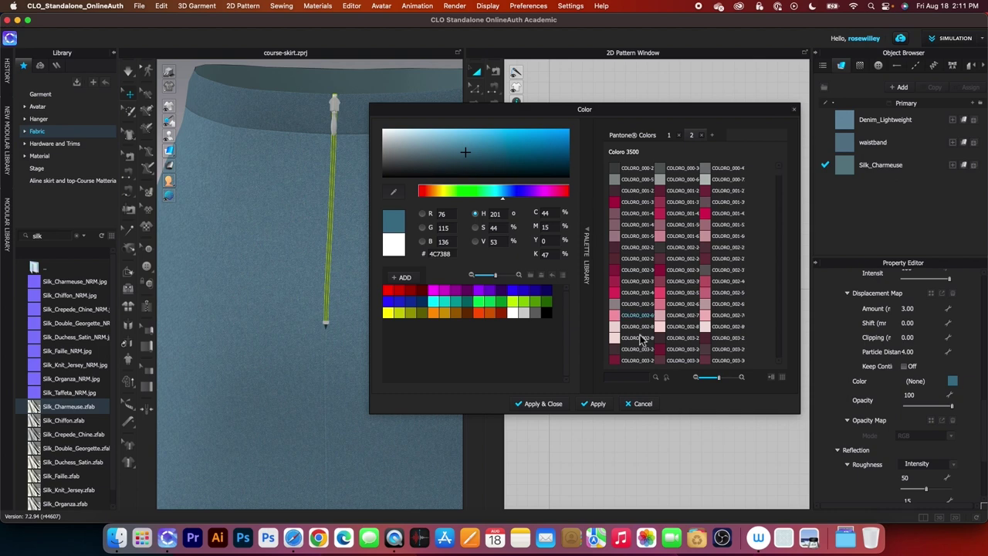
left_click(606, 410)
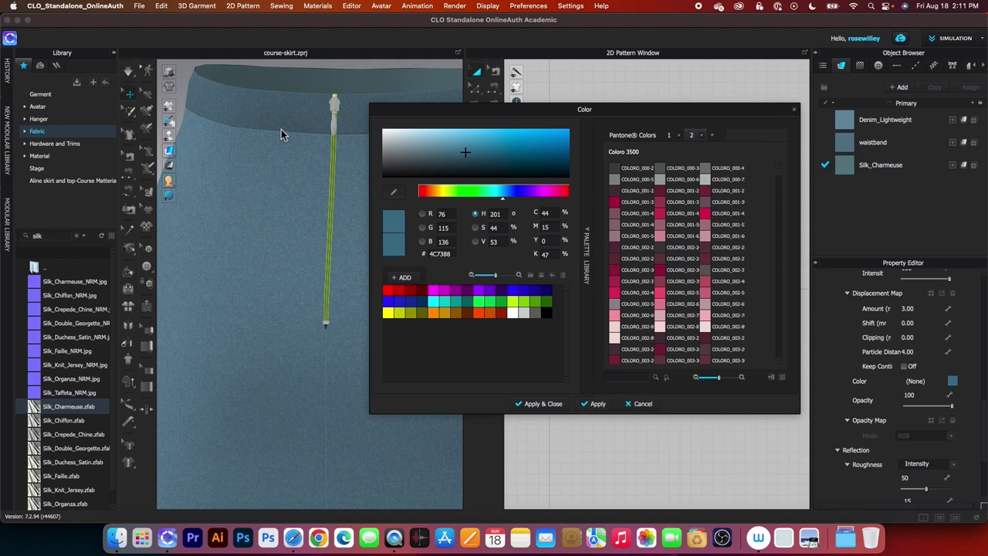
- Recolour the zipper slider with a blue-grey sampled from the skirt fabric, lighten the shade slightly, apply it, and deselect
left_click(335, 105)
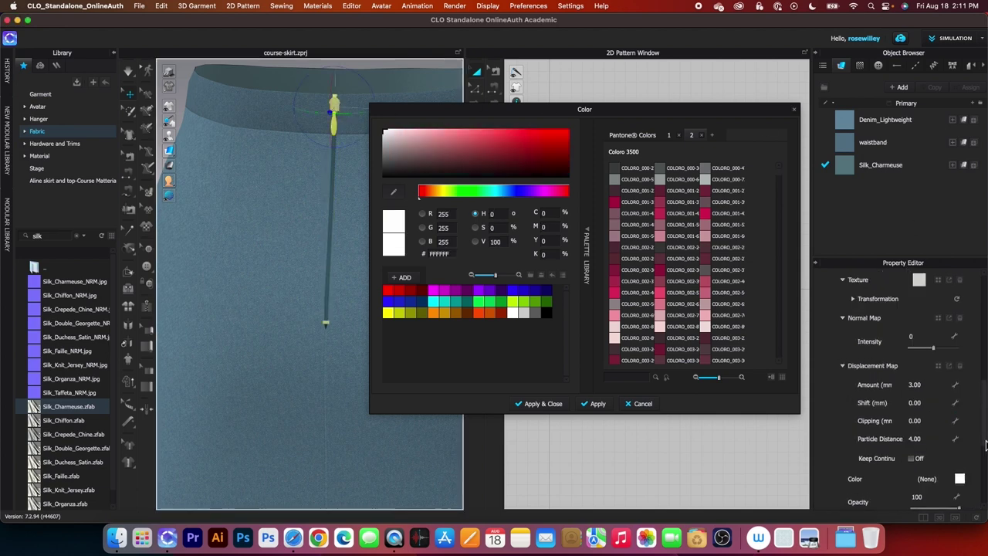
scroll(970, 433, "down", 2)
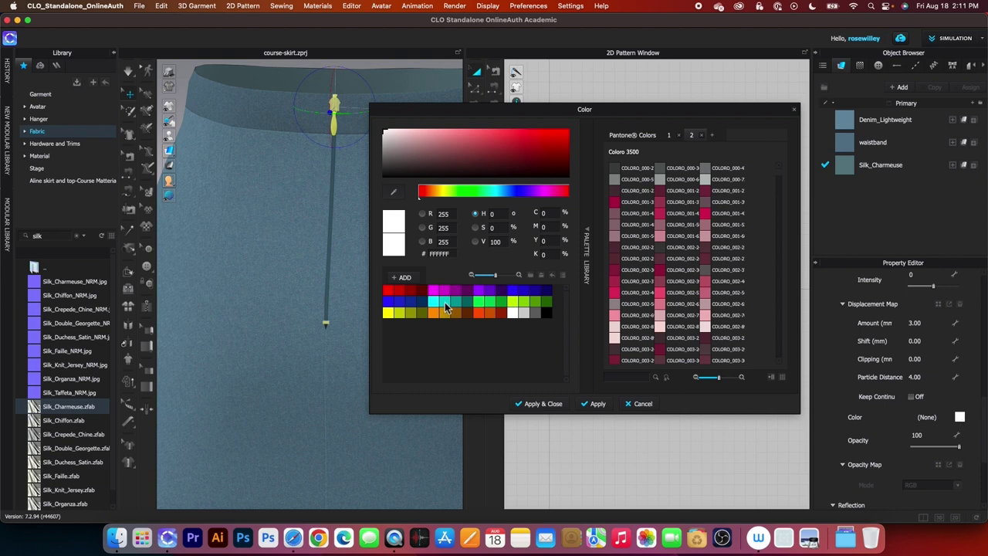
left_click(394, 194)
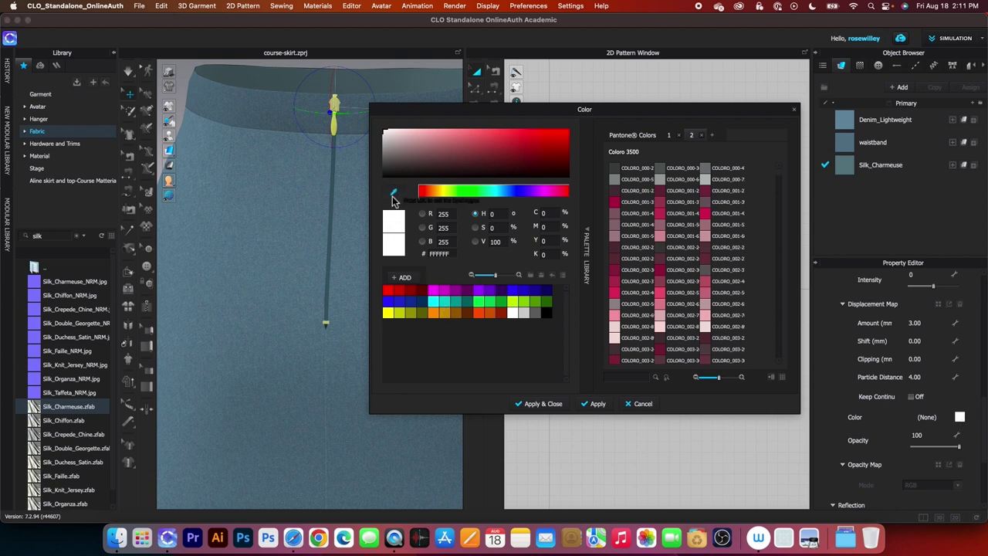
left_click(359, 195)
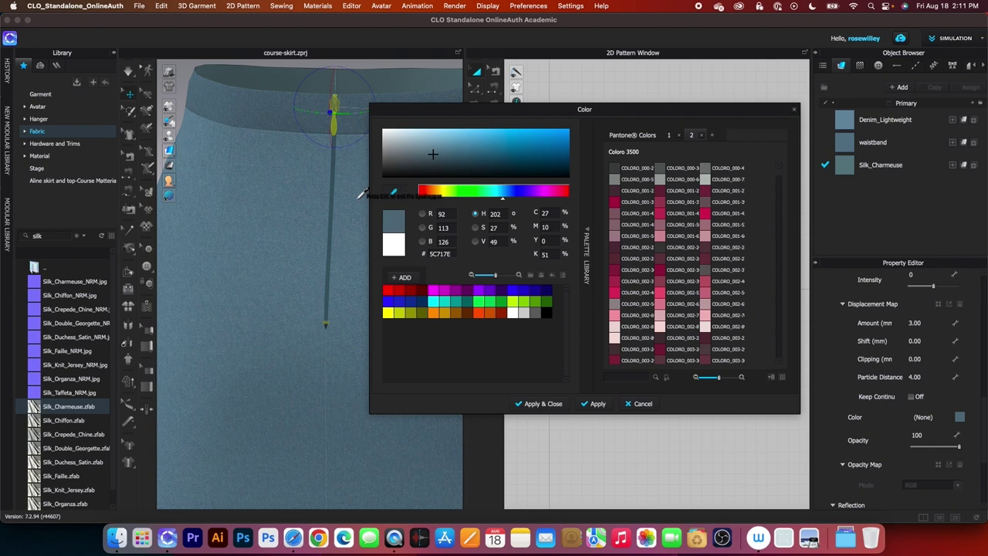
key("Escape")
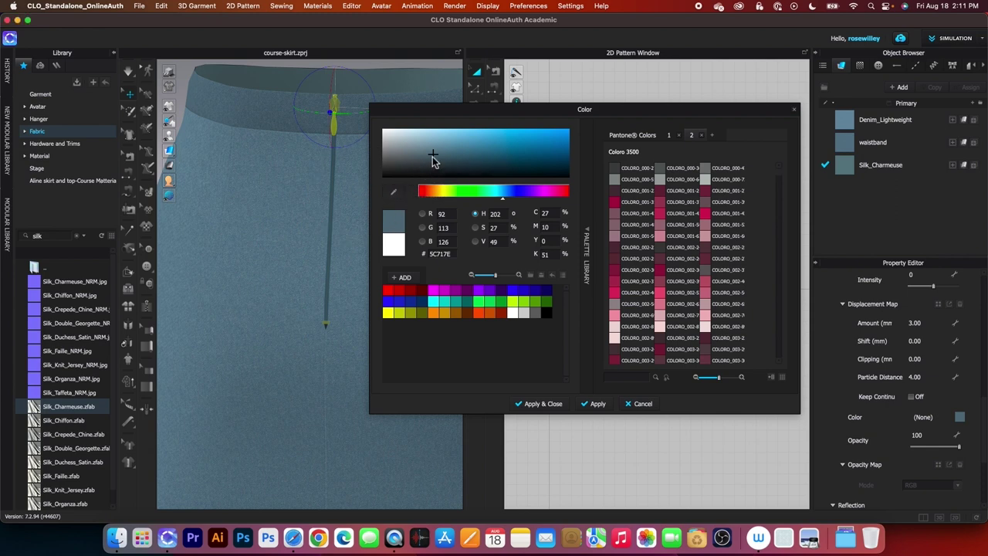
left_click_drag(435, 159, 423, 149)
left_click(549, 408)
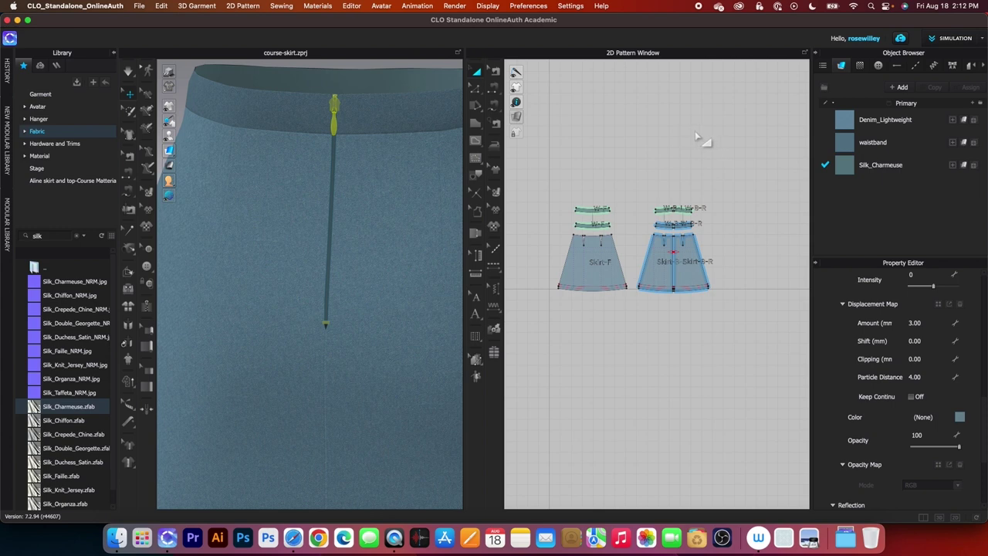
left_click(646, 133)
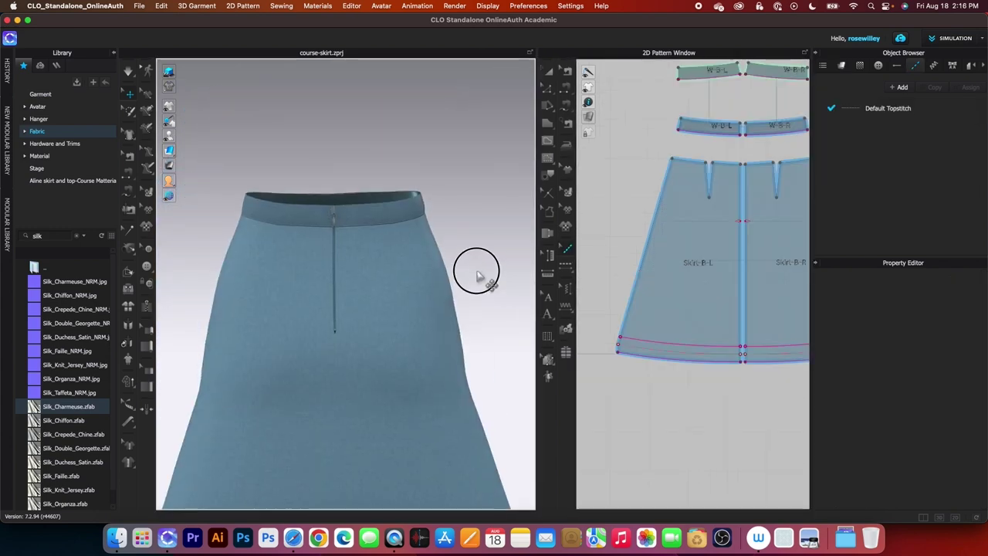
- Select all the skirt and waistband pattern pieces in the 2D pattern layout with the Transform Pattern tool
scroll(483, 266, "up", 5)
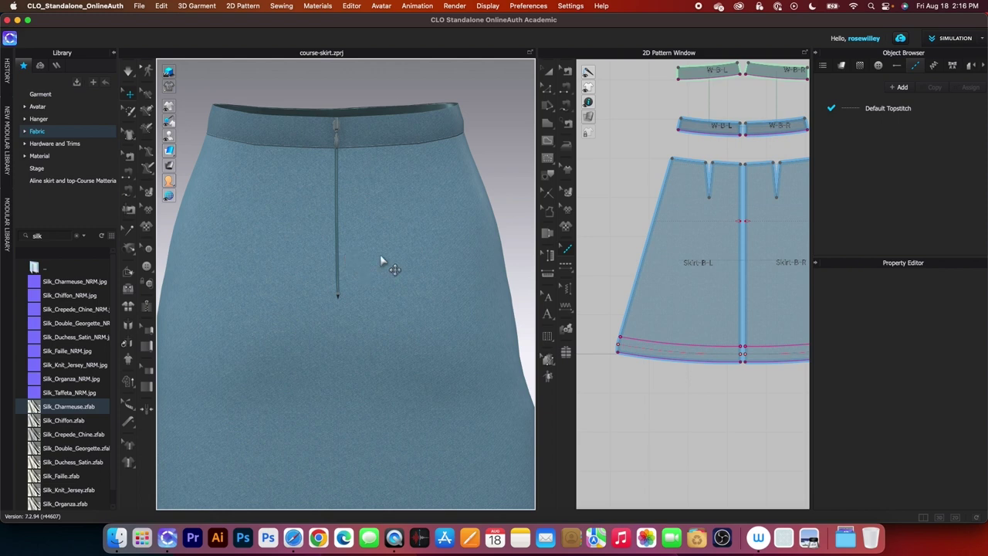
scroll(656, 273, "down", 8)
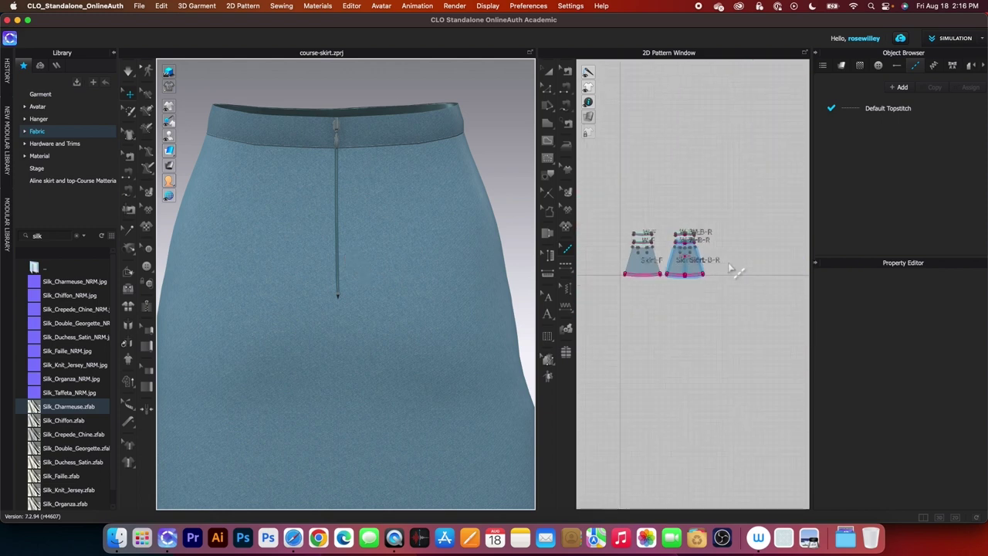
scroll(732, 269, "up", 2)
key("a")
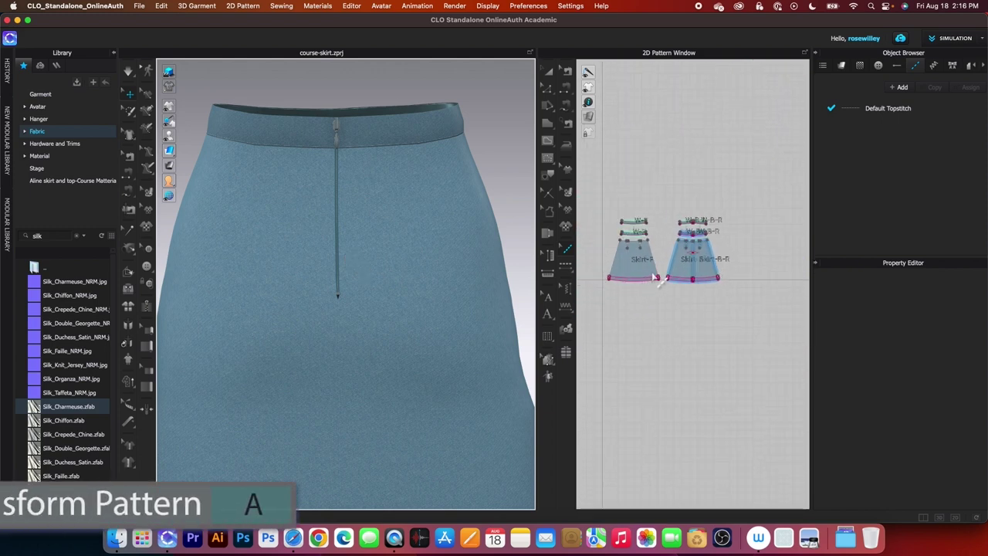
left_click(548, 72)
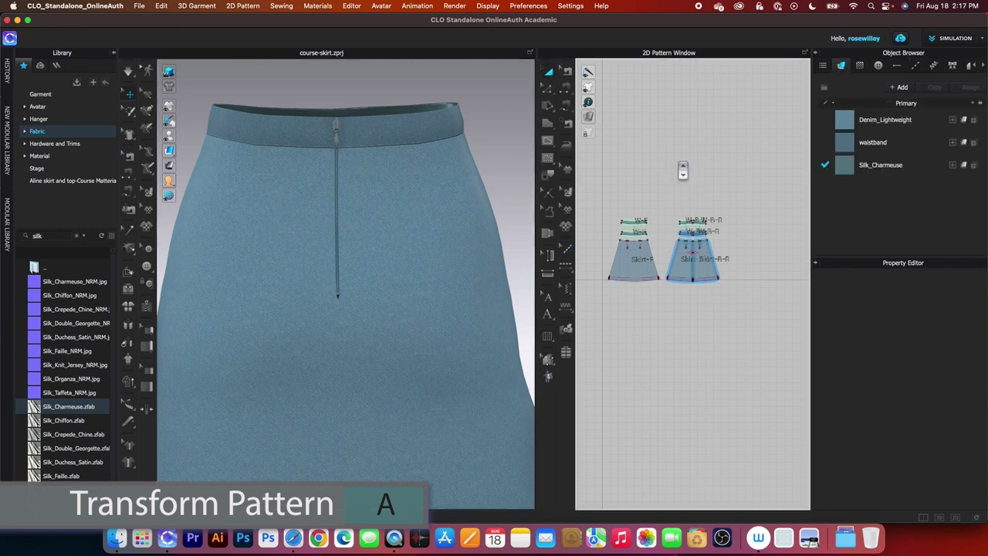
scroll(656, 171, "down", 2)
left_click(610, 166)
left_click_drag(609, 166, 750, 283)
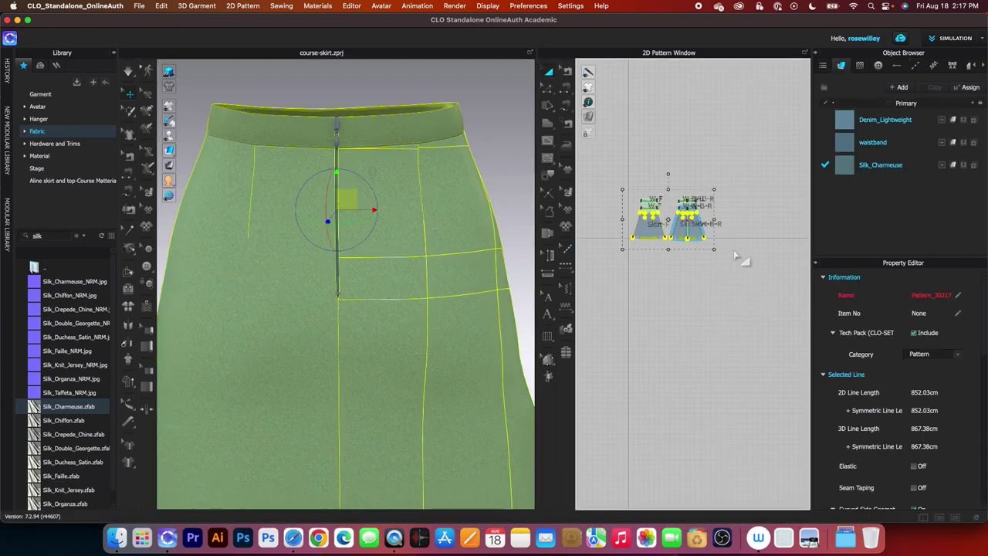
- Set the particle distance of all selected skirt and waistband pattern pieces to 10 mm
scroll(749, 282, "up", 2)
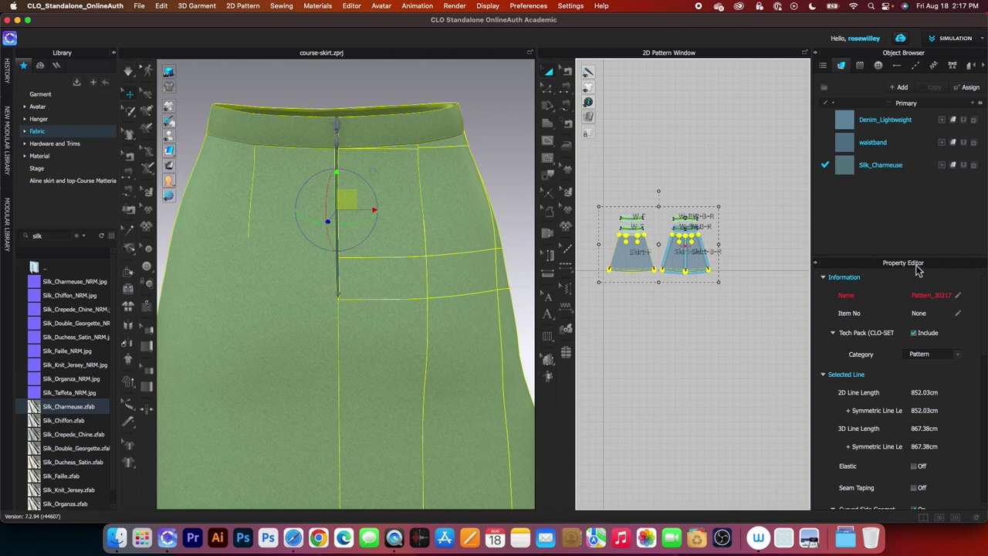
scroll(912, 386, "down", 8)
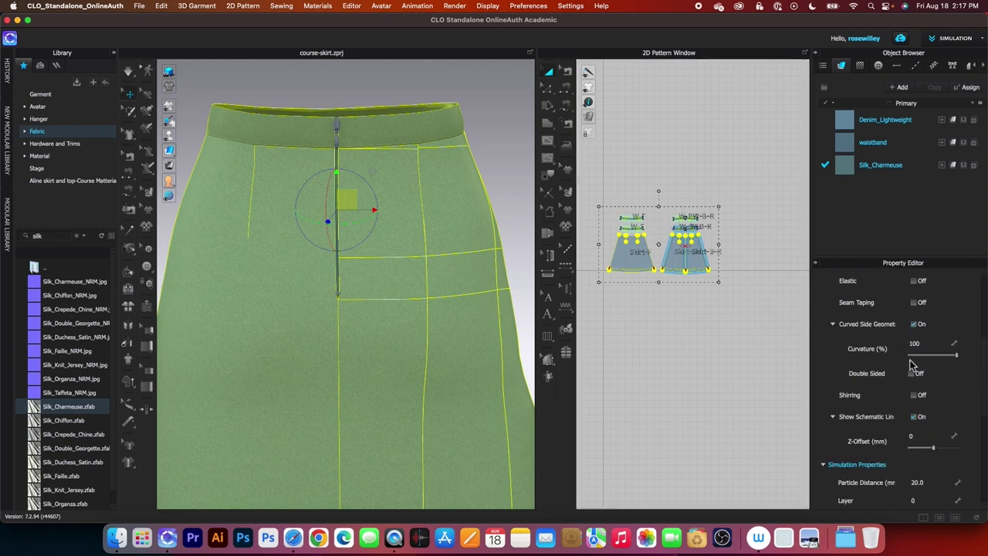
left_click(914, 420)
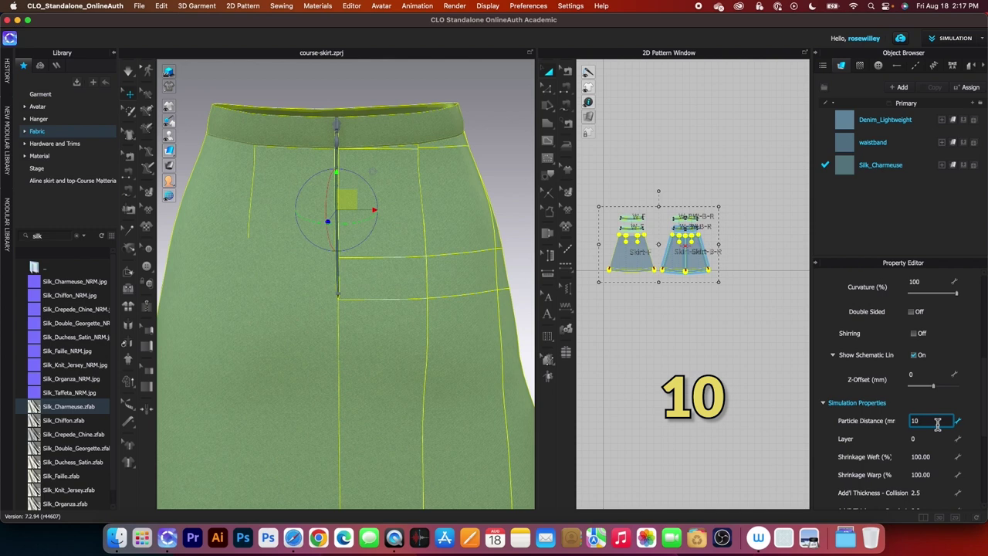
key("Return")
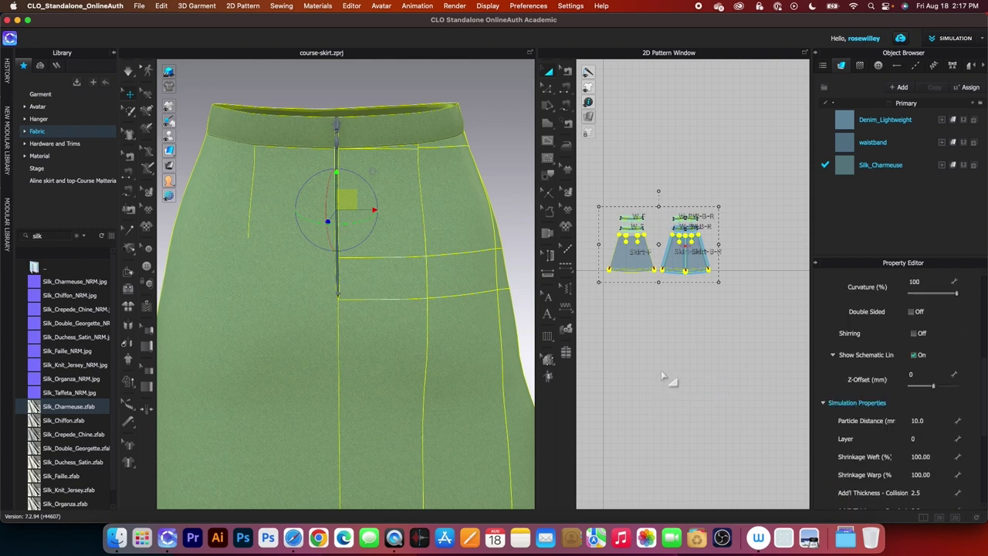
- Select all skirt and waistband pieces in the 2D layout, strengthen them, and run the simulation briefly before stopping it
scroll(688, 348, "down", 2)
left_click(675, 350)
left_click_drag(614, 213, 760, 333)
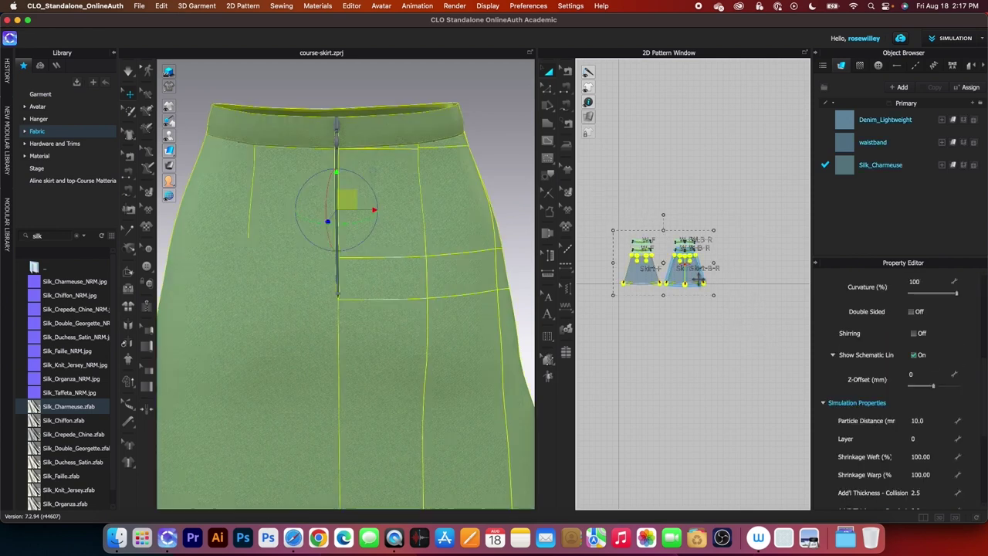
right_click(699, 282)
left_click(755, 310)
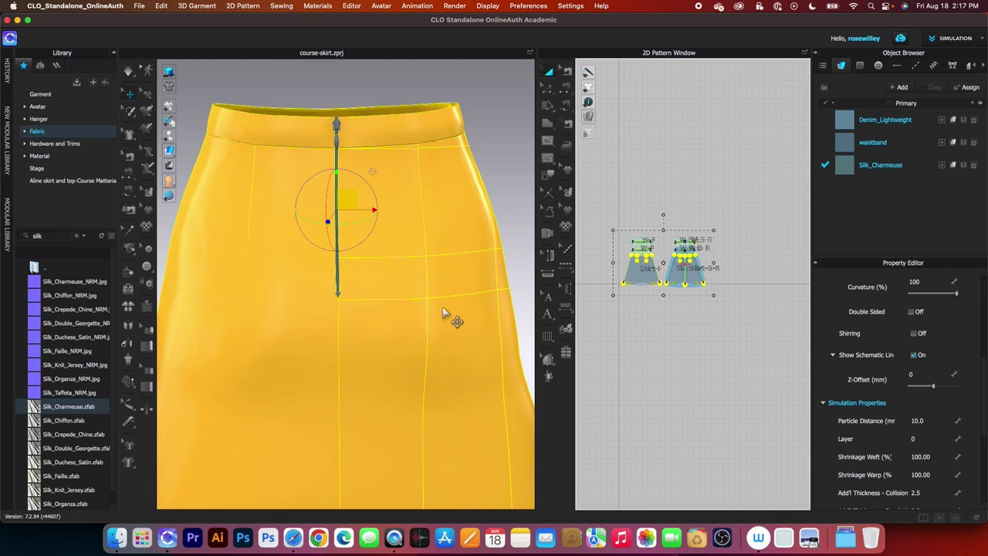
key("space")
key("space")
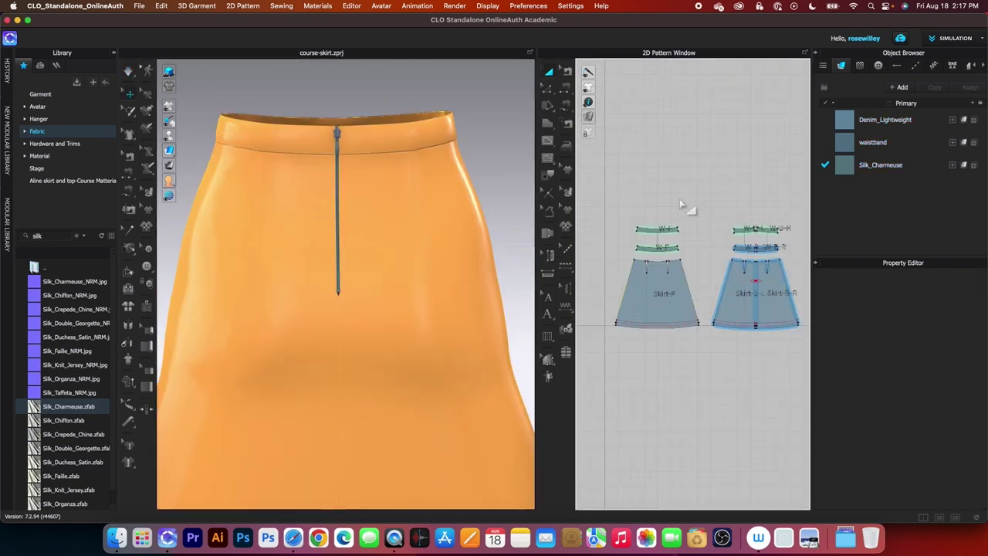
- Select all the skirt and waistband pattern pieces and unstrengthen them
scroll(687, 205, "down", 2)
left_click_drag(625, 195, 777, 319)
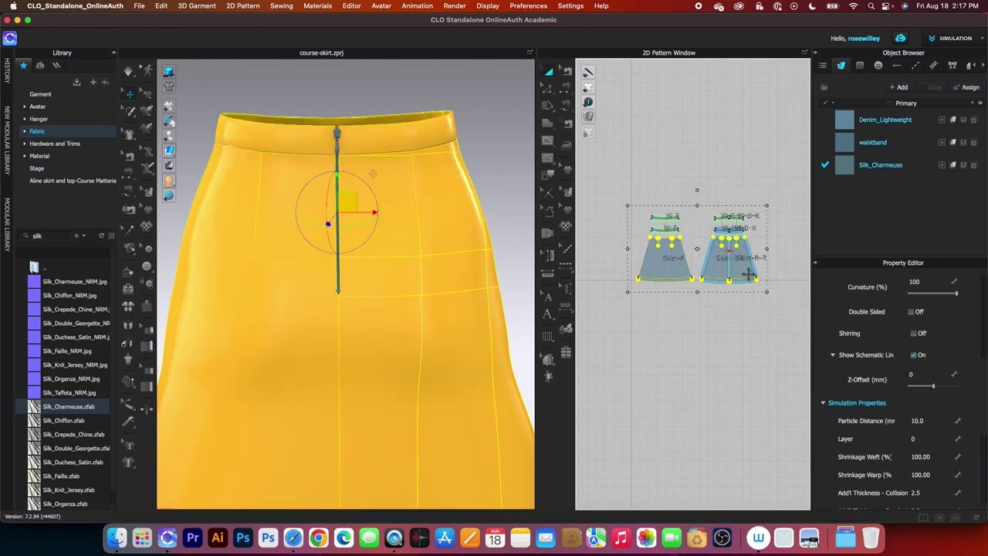
right_click(748, 275)
left_click(780, 308)
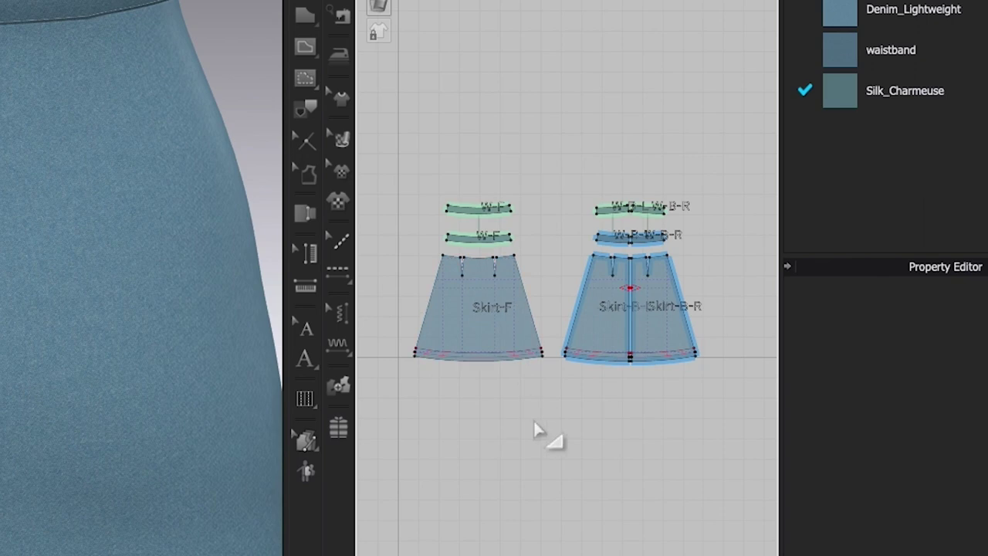
- Select the skirt pieces and the lower row of waistband pieces, and set their additional rendering thickness to 2
scroll(535, 432, "down", 2)
left_click_drag(401, 260, 726, 496)
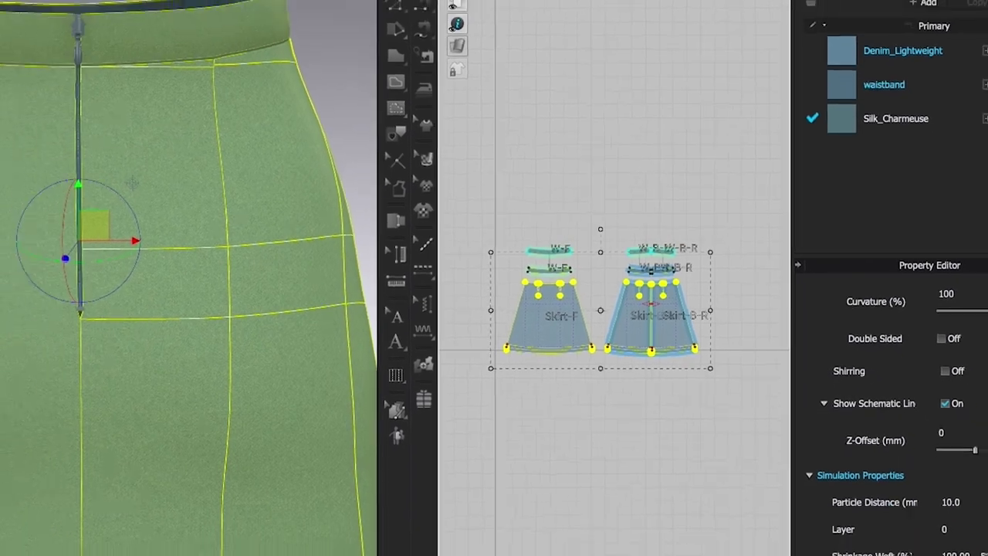
scroll(932, 465, "down", 3)
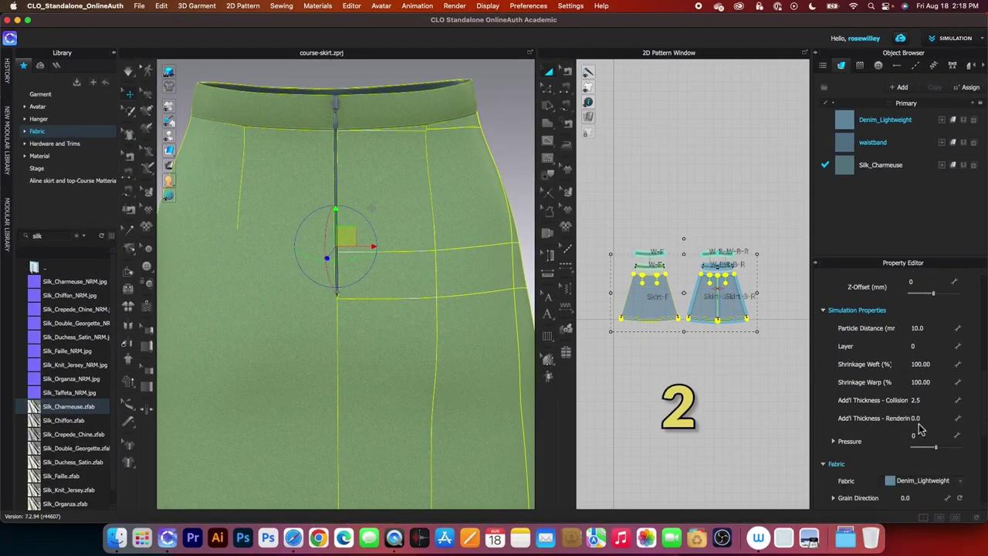
left_click(916, 418)
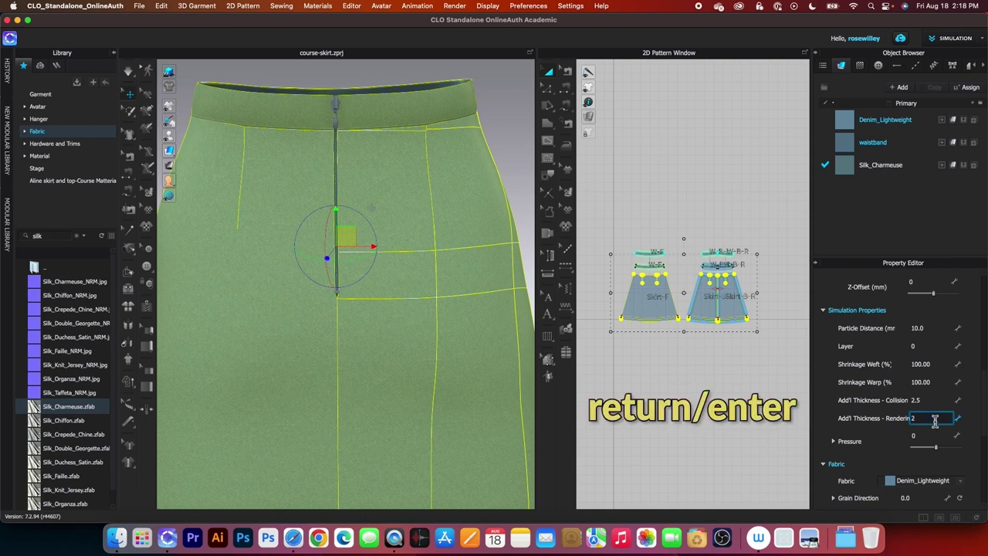
key("Return")
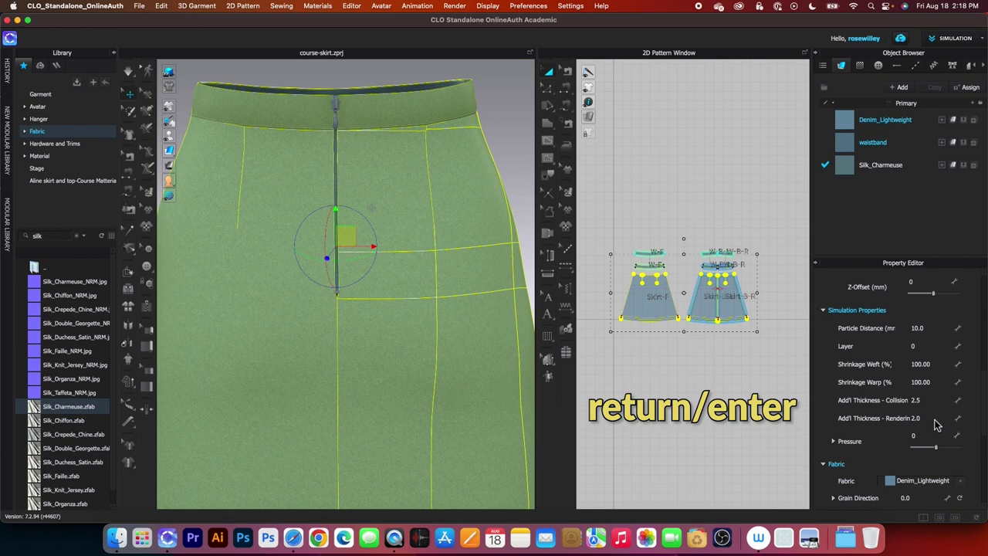
- Strengthen every skirt and waistband piece, including the upper waistband row, and simulate the garment with the added thickness
left_click(648, 200)
left_click_drag(602, 212, 714, 288)
right_click(714, 288)
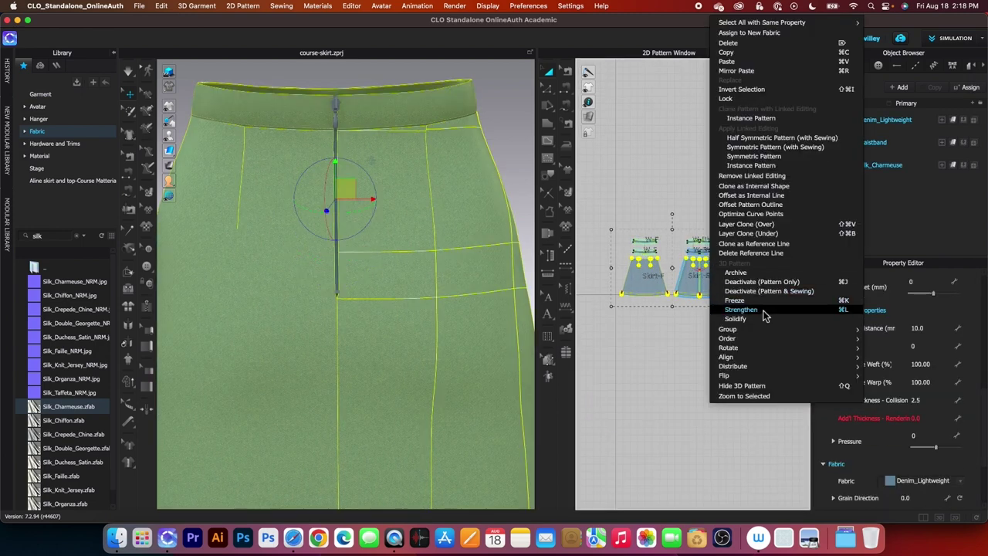
left_click(766, 312)
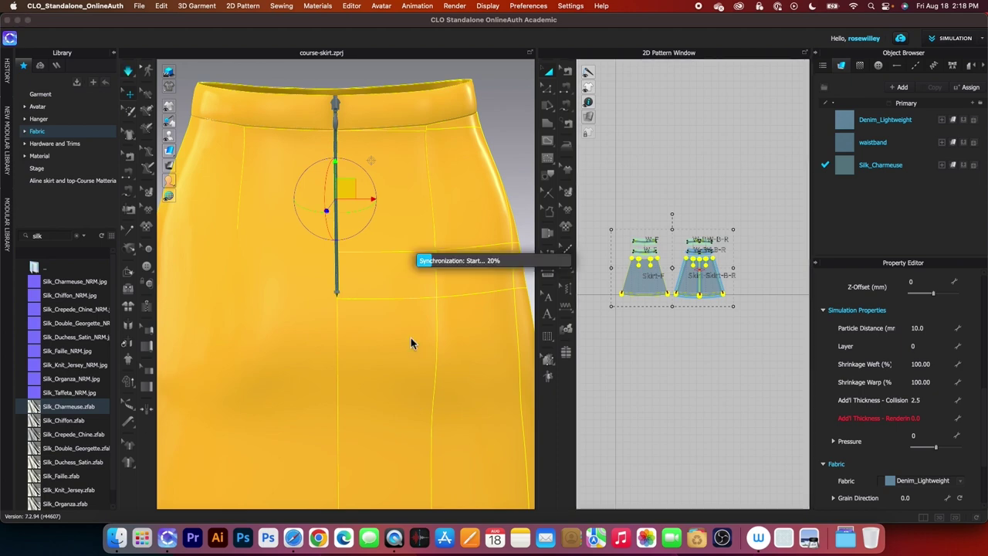
- Change the 3D garment display to the thick textured surface style and deselect the pattern pieces
scroll(415, 346, "down", 3)
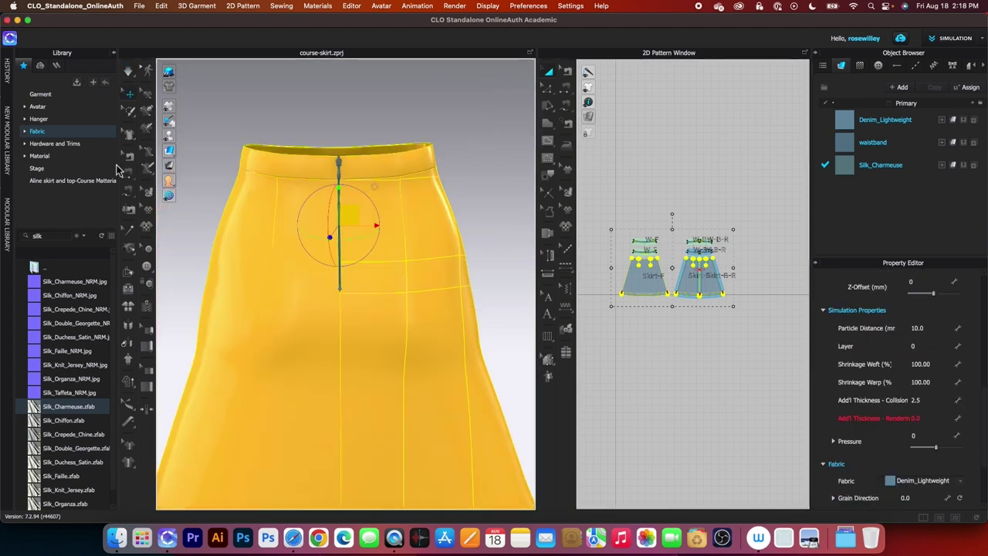
left_click(170, 157)
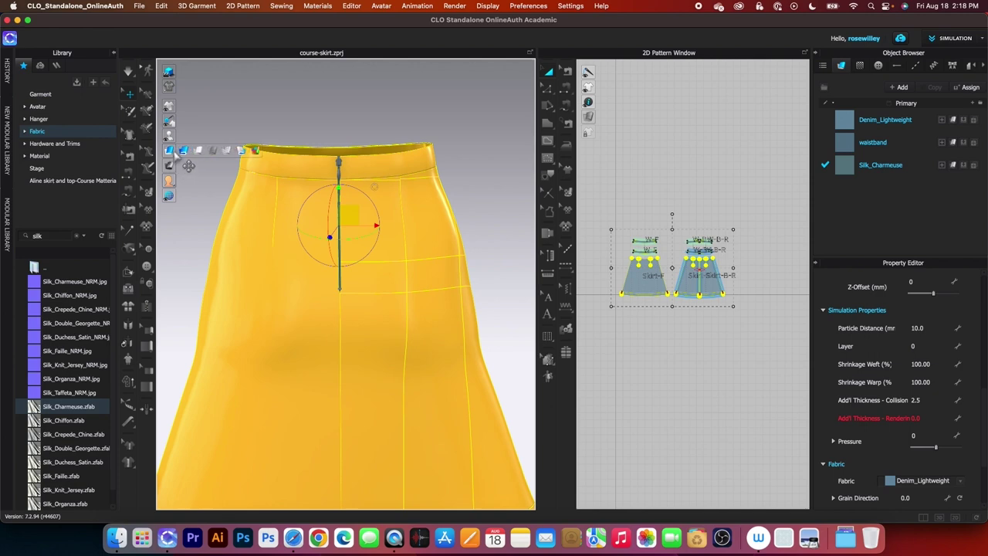
left_click(184, 149)
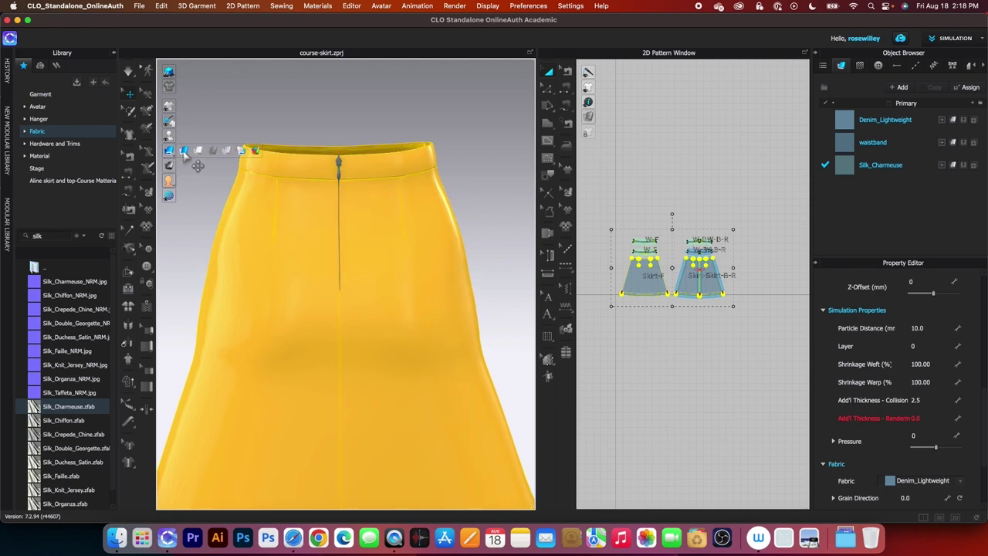
left_click(585, 332)
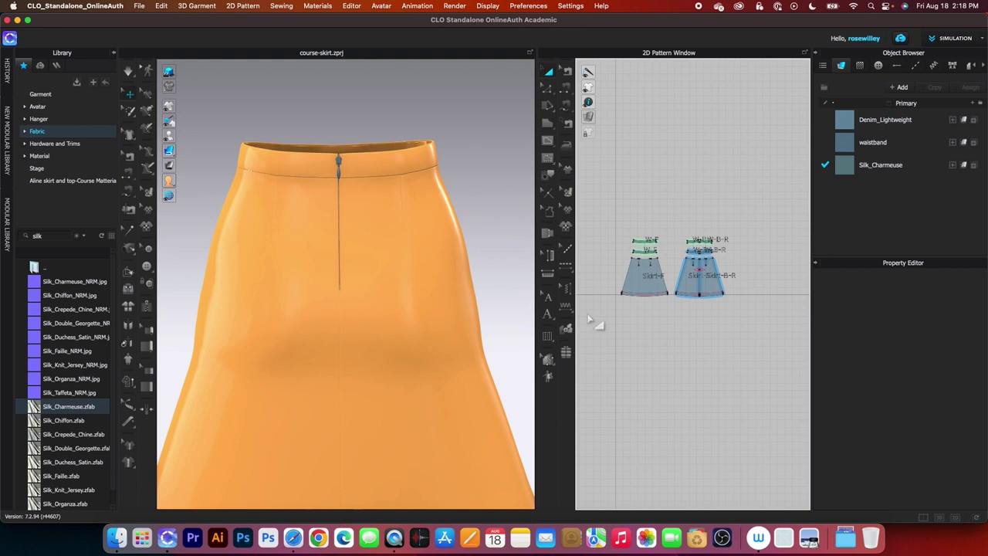
- Unstrengthen all the skirt and waistband pieces, deselect them, and inspect the waistband and centre-back zipper on the 3D skirt
left_click_drag(594, 202, 766, 348)
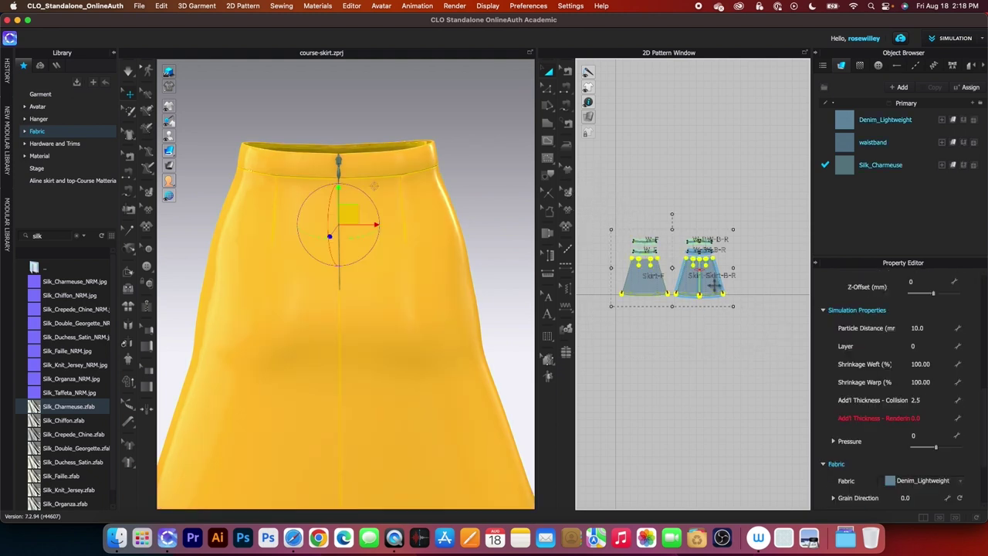
right_click(713, 284)
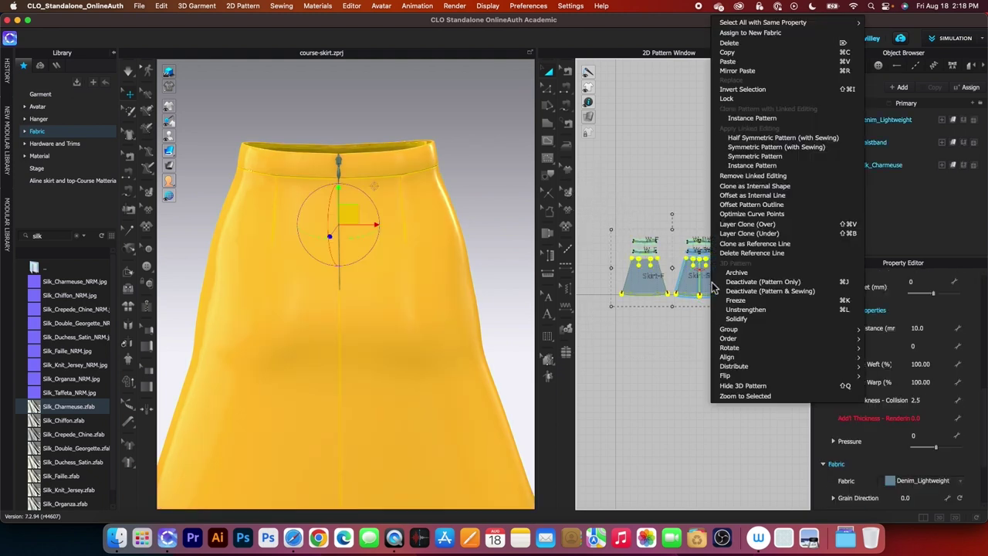
left_click(745, 310)
left_click(496, 221)
mouse_move(486, 218)
right_mouse_down()
mouse_move(503, 265)
mouse_move(453, 227)
mouse_move(485, 202)
right_mouse_up()
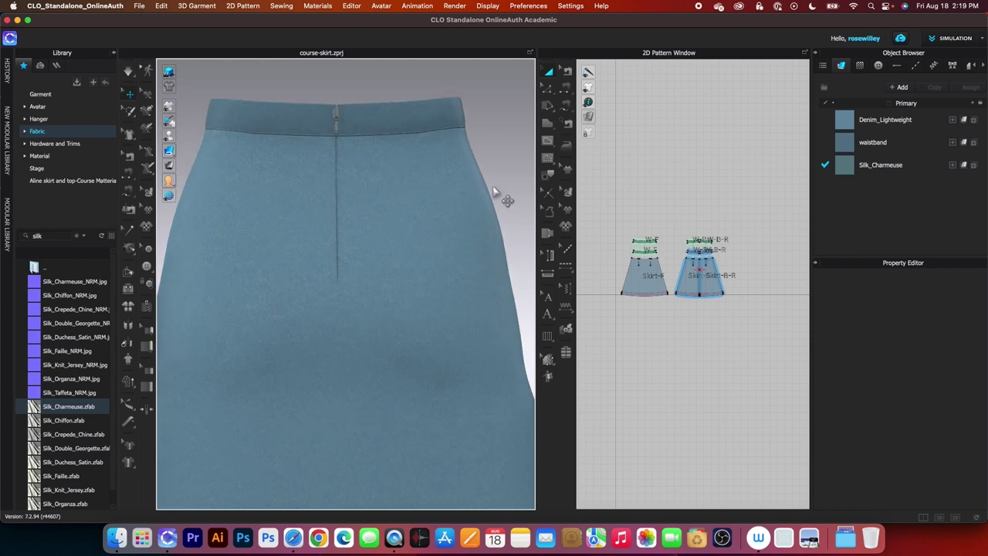
middle_click_drag(502, 170, 503, 249)
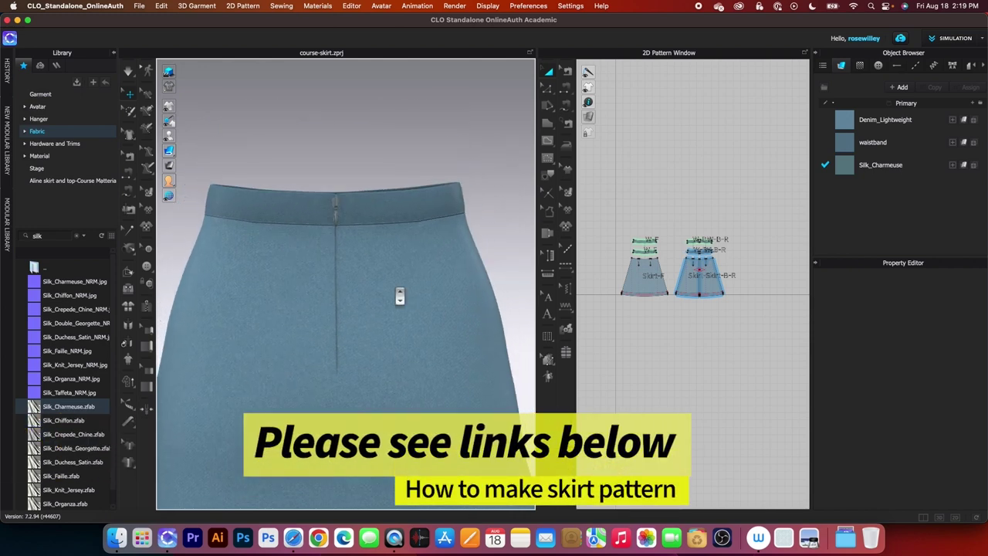